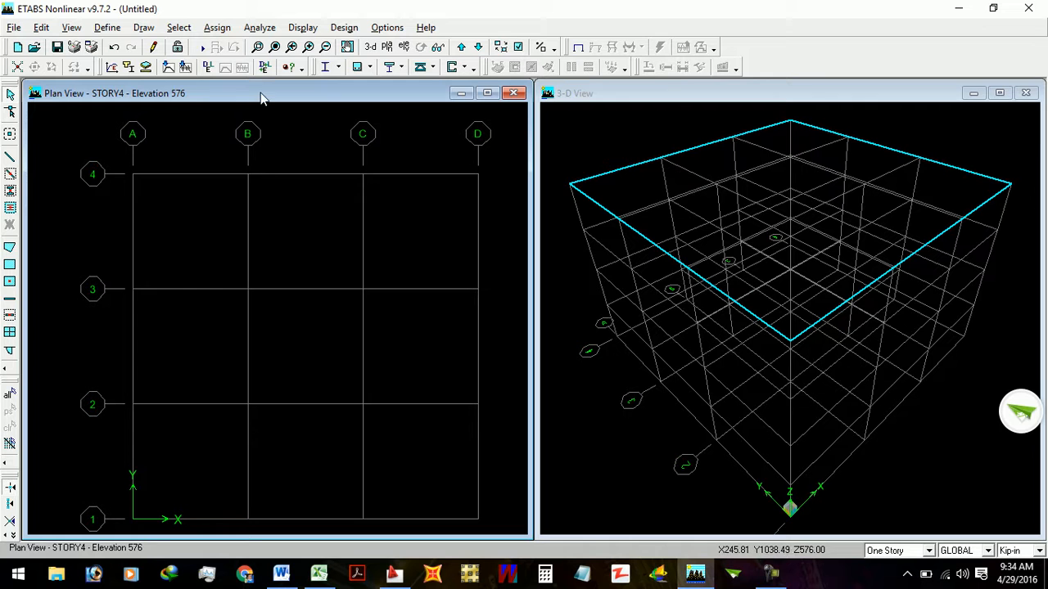
- Open the material property definitions and go through the existing CONC, OTHER and STEEL entries
{"action": "left_click", "coordinate": [179, 27]}
{"action": "left_click", "coordinate": [175, 28]}
{"action": "left_click", "coordinate": [121, 29]}
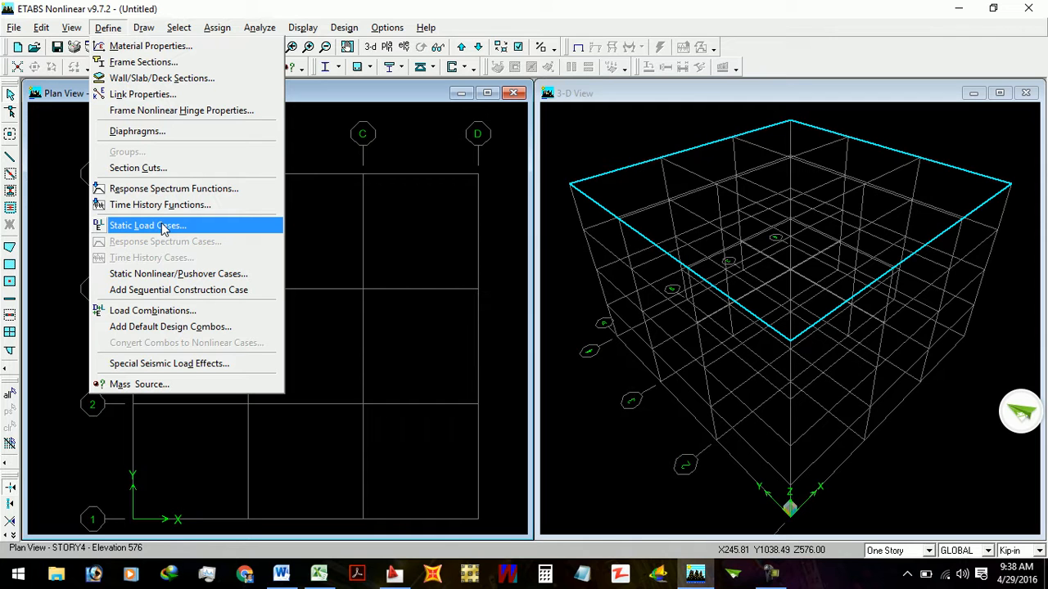
{"action": "left_click", "coordinate": [131, 49]}
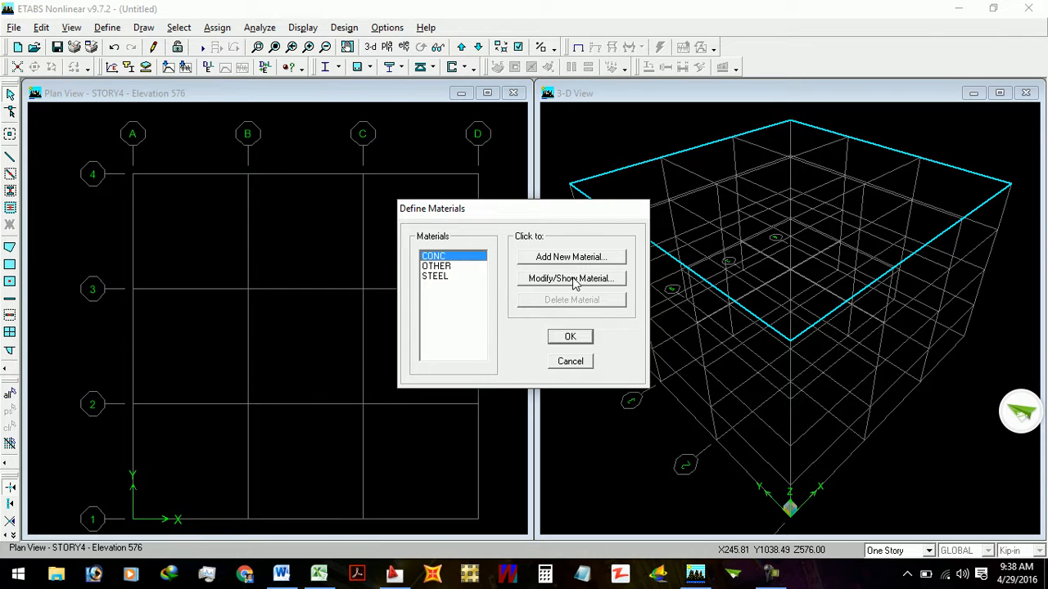
{"action": "left_click", "coordinate": [440, 267]}
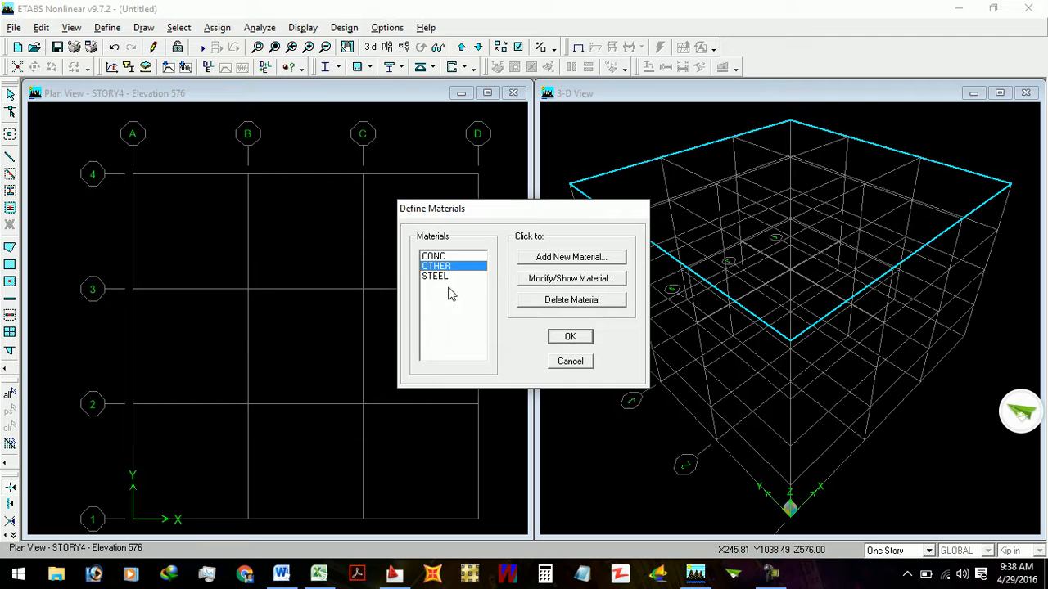
{"action": "left_click", "coordinate": [442, 257]}
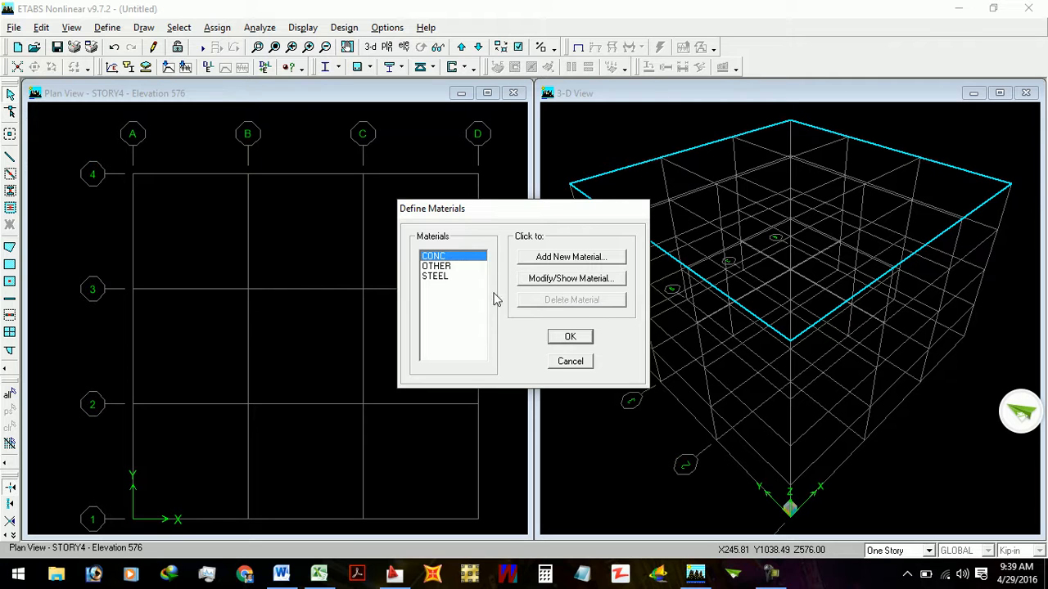
{"action": "left_click", "coordinate": [456, 266]}
{"action": "left_click", "coordinate": [442, 276]}
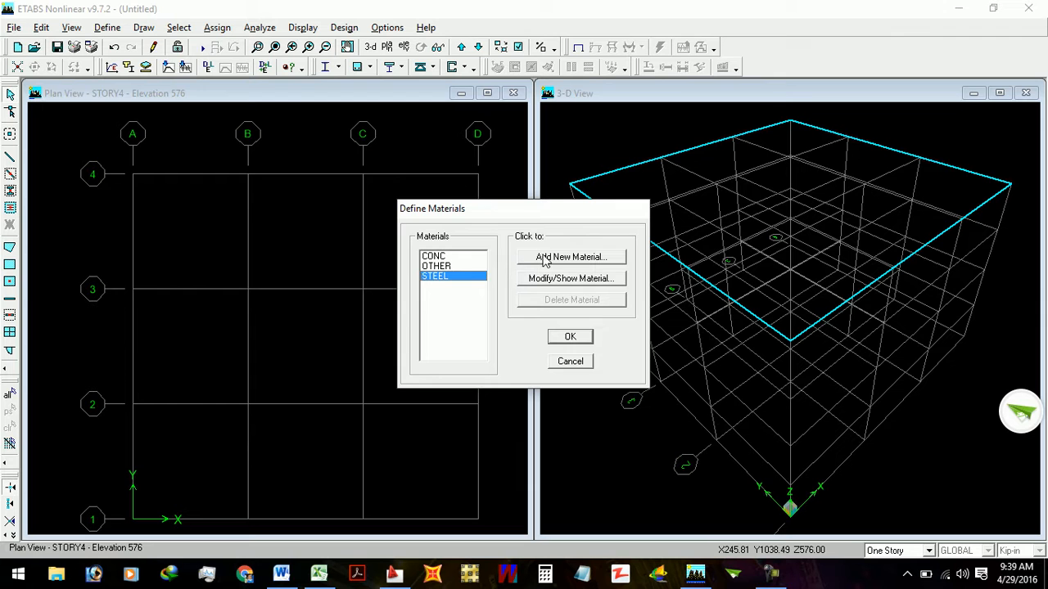
{"action": "left_click", "coordinate": [479, 257]}
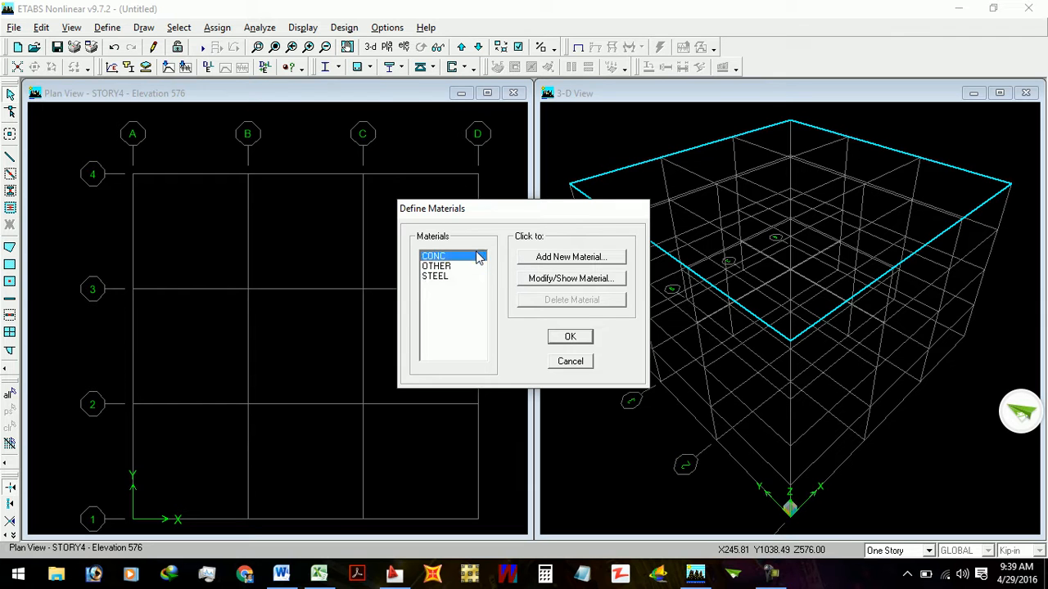
- Add a new material based on CONC and name it 3K
{"action": "left_click", "coordinate": [570, 257]}
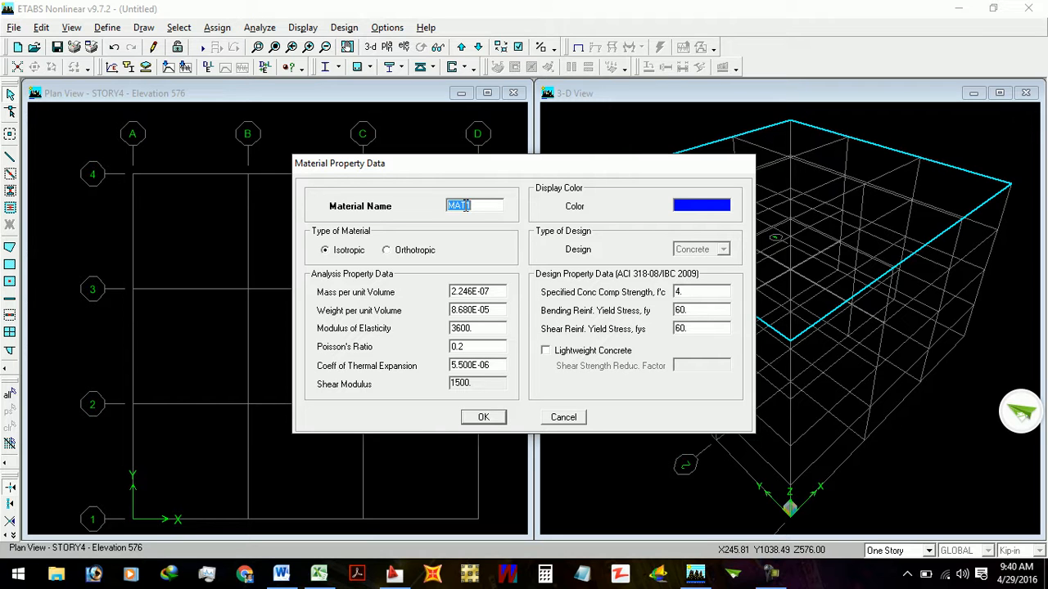
{"action": "type", "text": "3K"}
- Set the new material's specified concrete compressive strength f'c to 2.5
{"action": "double_click", "coordinate": [685, 292]}
{"action": "left_click", "coordinate": [686, 292]}
{"action": "double_click", "coordinate": [686, 291]}
{"action": "type", "text": "3"}
{"action": "key", "text": "BackSpace"}
{"action": "type", "text": "2.5"}
{"action": "double_click", "coordinate": [693, 311]}
{"action": "left_click", "coordinate": [694, 311]}
{"action": "double_click", "coordinate": [693, 312]}
{"action": "left_click", "coordinate": [693, 312]}
{"action": "double_click", "coordinate": [684, 292]}
{"action": "type", "text": "2.5"}
- Set the material's bending and shear reinforcement yield stresses to 40
{"action": "double_click", "coordinate": [680, 309]}
{"action": "type", "text": "40"}
{"action": "double_click", "coordinate": [690, 328]}
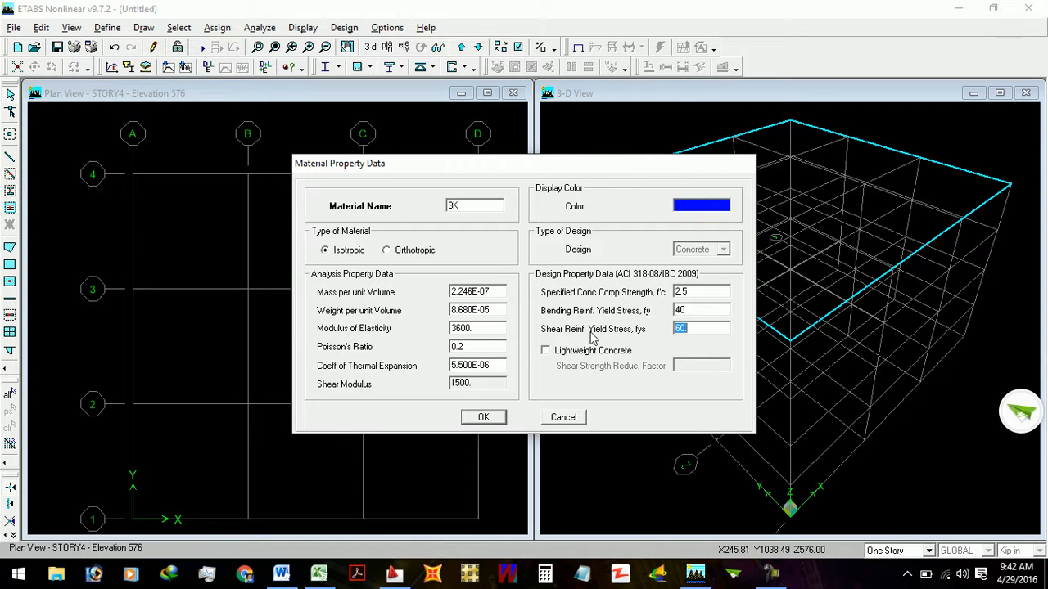
{"action": "type", "text": "40"}
{"action": "double_click", "coordinate": [702, 310]}
- Set the material's modulus of elasticity to 29000
{"action": "double_click", "coordinate": [464, 329]}
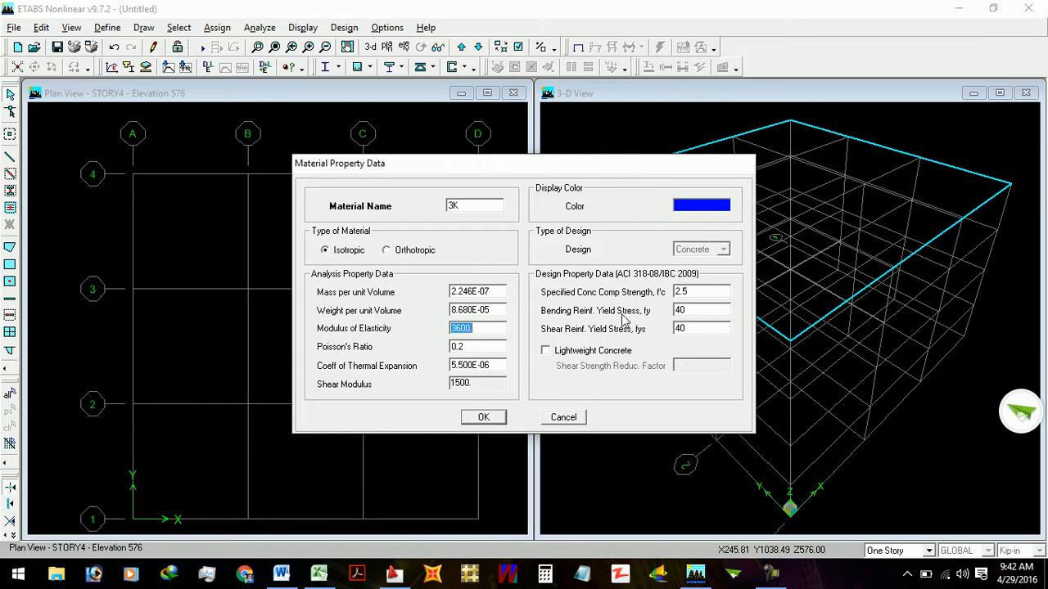
{"action": "type", "text": "29000"}
{"action": "double_click", "coordinate": [468, 330]}
{"action": "left_click", "coordinate": [467, 329]}
{"action": "double_click", "coordinate": [468, 329]}
{"action": "left_click", "coordinate": [470, 328]}
{"action": "double_click", "coordinate": [469, 328]}
{"action": "left_click", "coordinate": [472, 332]}
{"action": "double_click", "coordinate": [472, 332]}
- Extend the material's name to 3K40K and save the material
{"action": "double_click", "coordinate": [704, 310]}
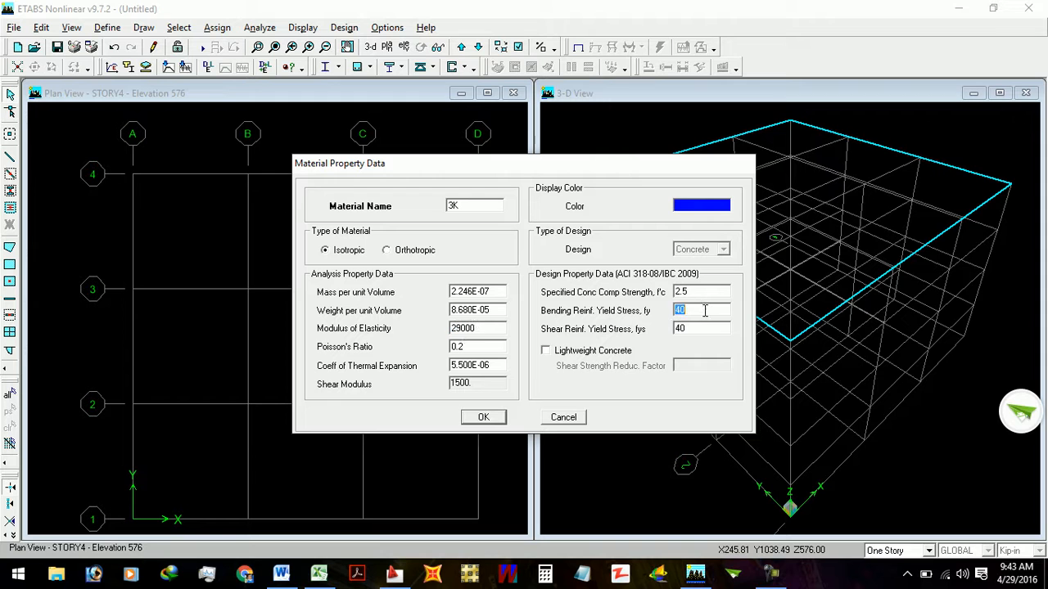
{"action": "double_click", "coordinate": [475, 207]}
{"action": "left_click", "coordinate": [475, 207]}
{"action": "type", "text": "40K"}
{"action": "left_click", "coordinate": [488, 419]}
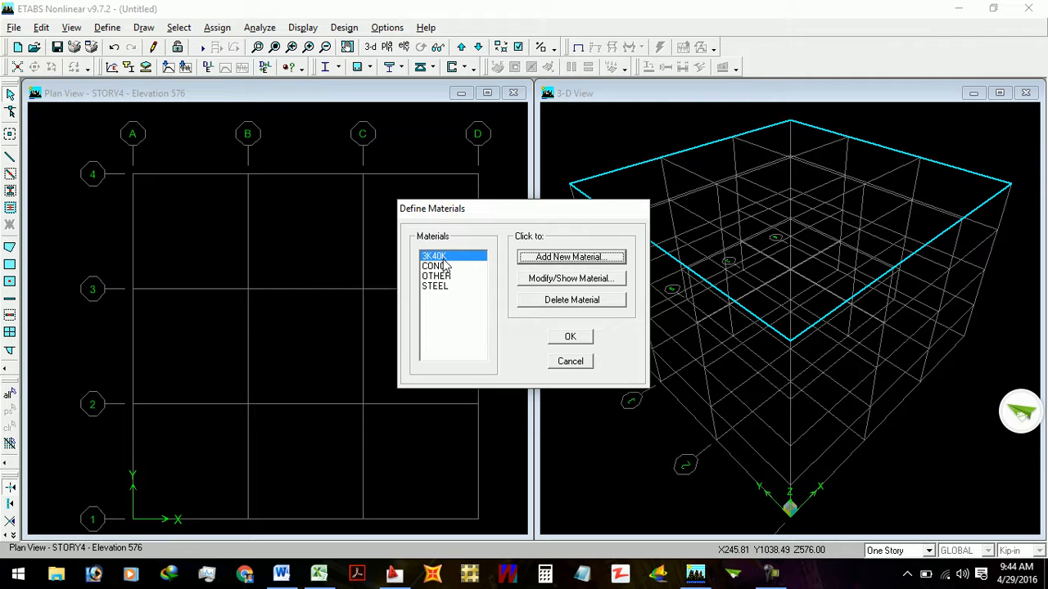
- Add a second concrete material with a specified compressive strength f'c of 3.5
{"action": "left_click", "coordinate": [571, 257]}
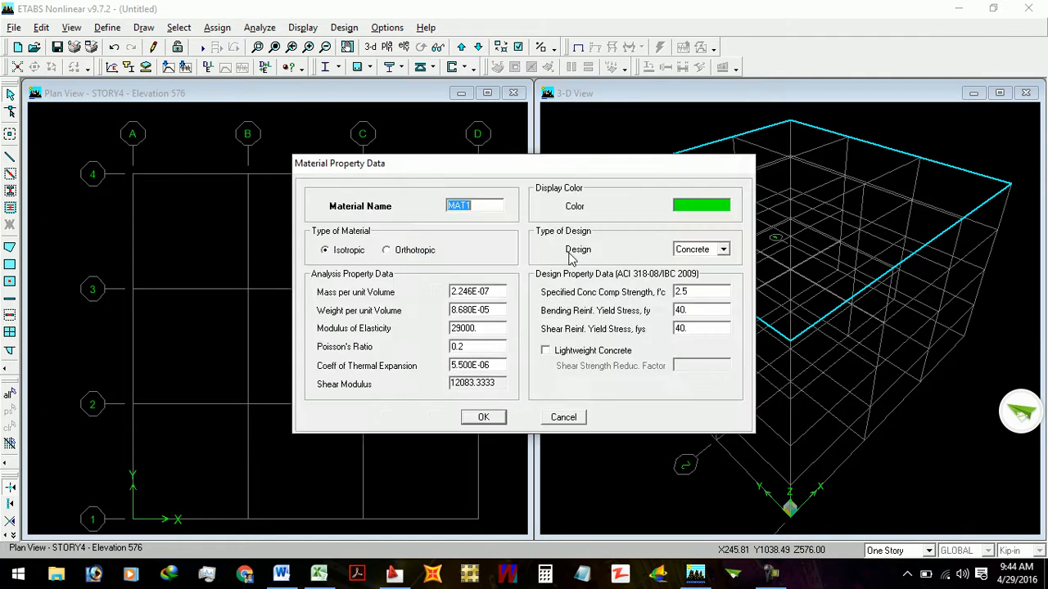
{"action": "left_click", "coordinate": [697, 292]}
{"action": "type", "text": "3.5"}
- Set the second material's bending and shear reinforcement yield stresses to 60
{"action": "left_click", "coordinate": [698, 312]}
{"action": "type", "text": "60"}
{"action": "left_click", "coordinate": [702, 329]}
{"action": "type", "text": "60"}
{"action": "left_click", "coordinate": [699, 312]}
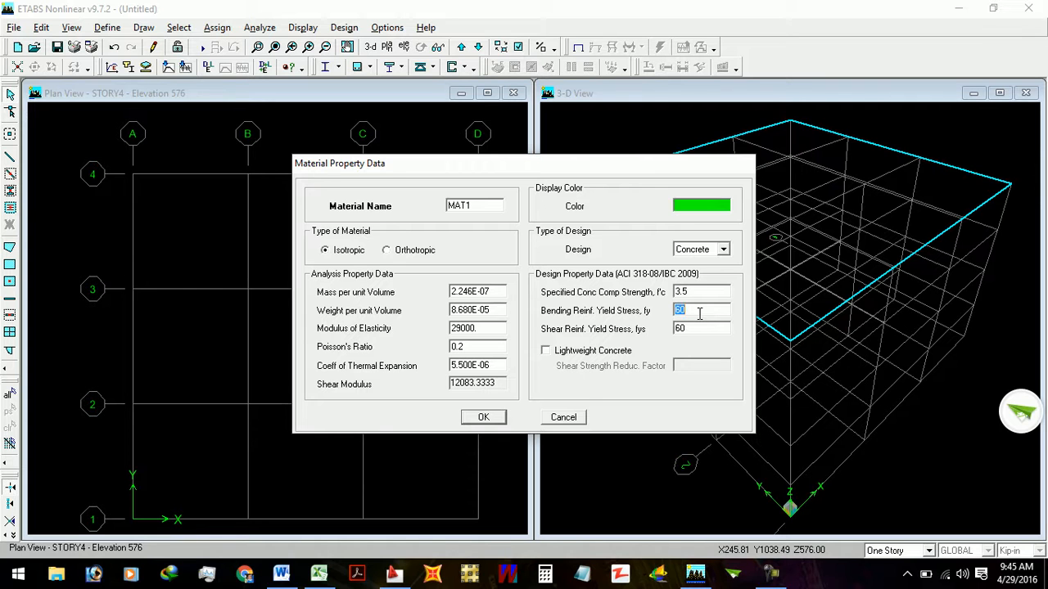
{"action": "double_click", "coordinate": [686, 291]}
{"action": "double_click", "coordinate": [686, 310]}
{"action": "double_click", "coordinate": [708, 327]}
{"action": "left_click", "coordinate": [708, 327]}
- Name the second material 4K60K, save it and accept the material definitions
{"action": "double_click", "coordinate": [467, 207]}
{"action": "type", "text": "4K60K"}
{"action": "left_click", "coordinate": [497, 419]}
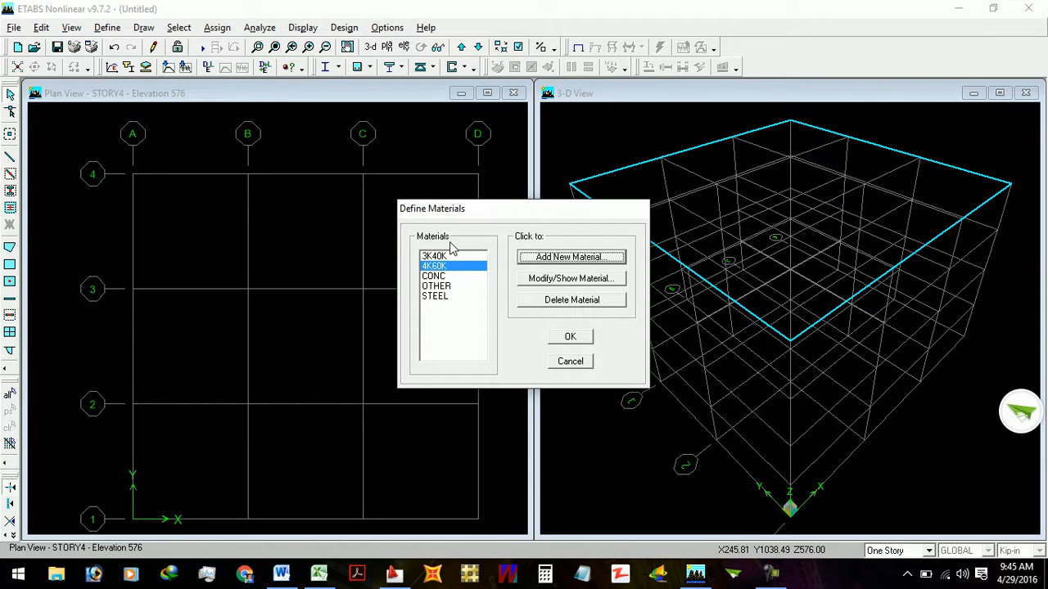
{"action": "left_click", "coordinate": [443, 298]}
{"action": "left_click", "coordinate": [438, 287]}
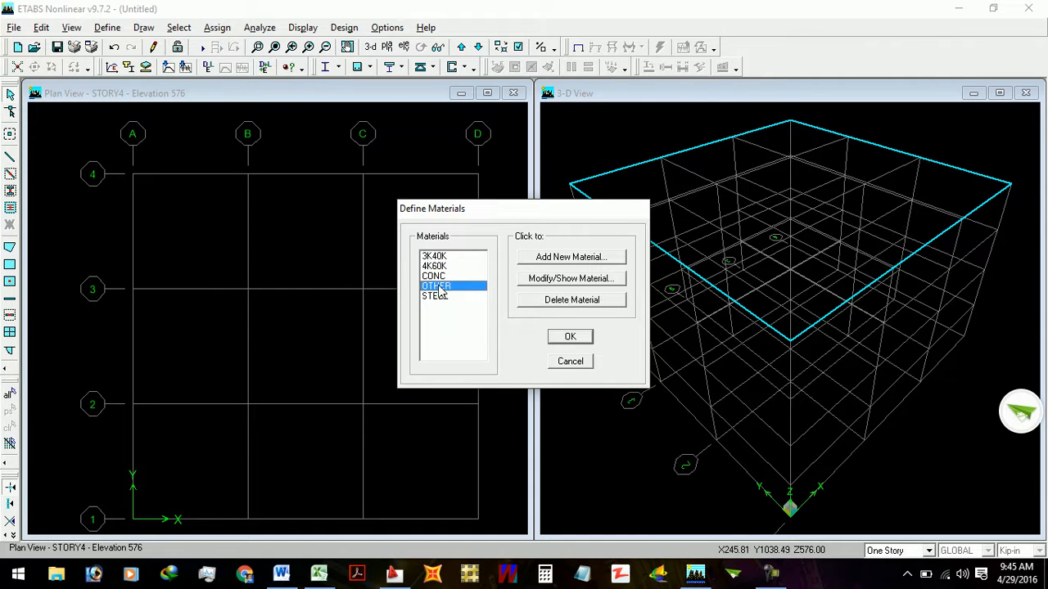
{"action": "key", "text": "Up"}
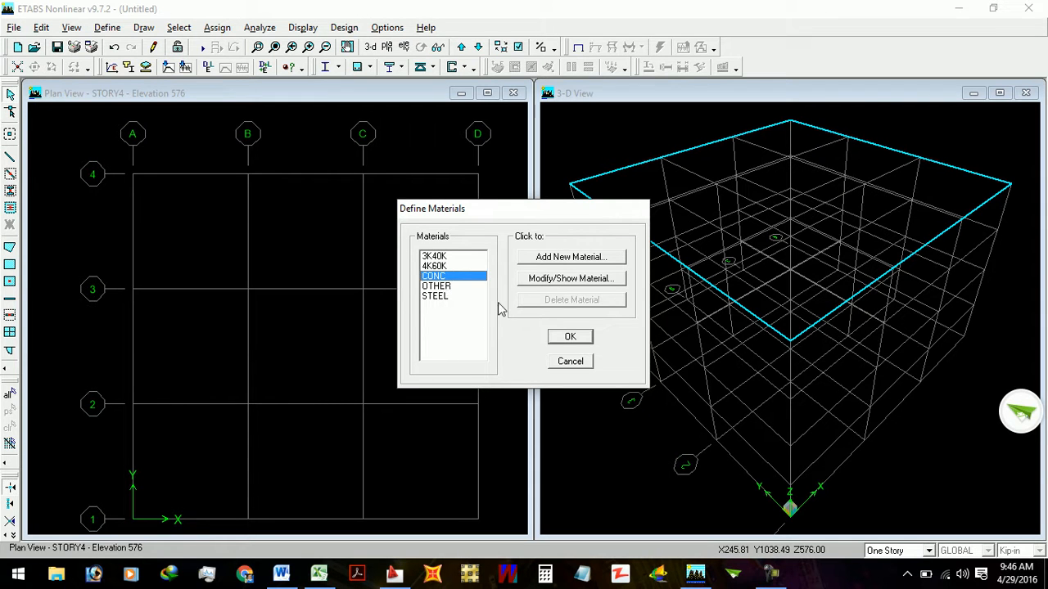
{"action": "left_click", "coordinate": [569, 339]}
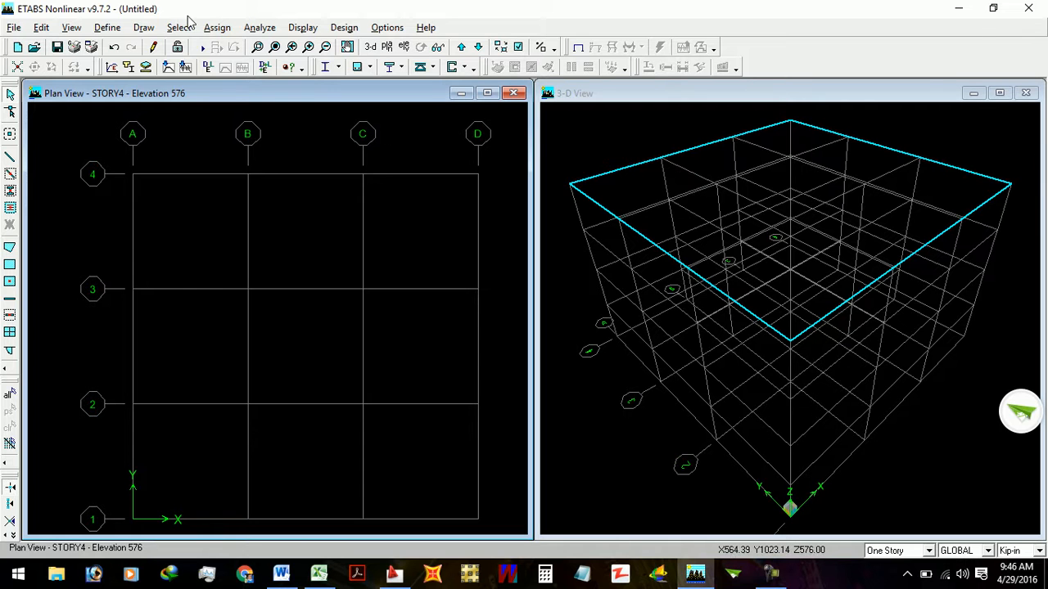
- Delete all predefined frame sections except W44X335 from the frame property definitions
{"action": "left_click", "coordinate": [110, 31]}
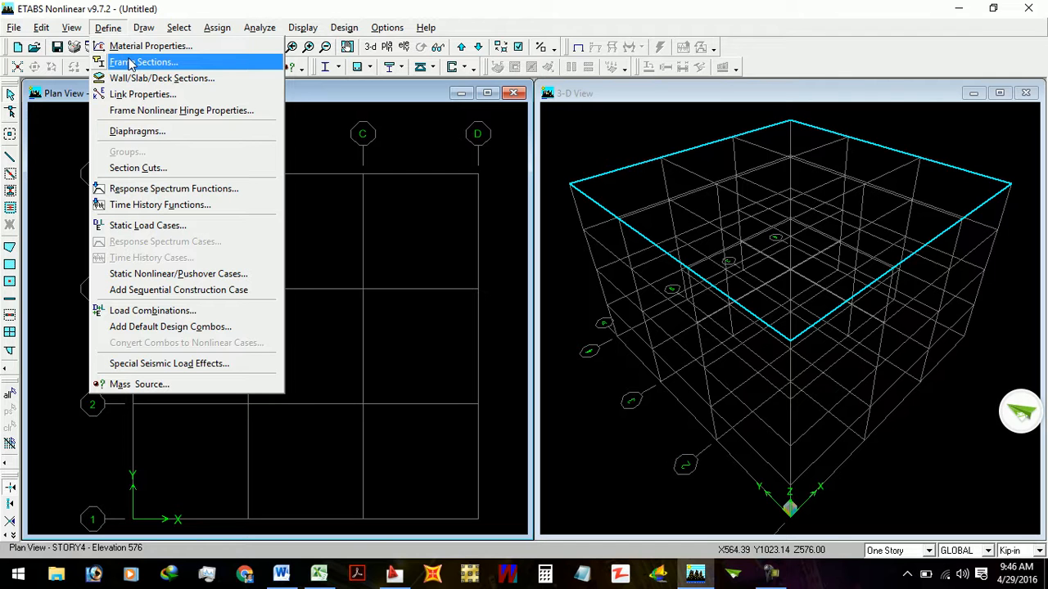
{"action": "left_click", "coordinate": [131, 63]}
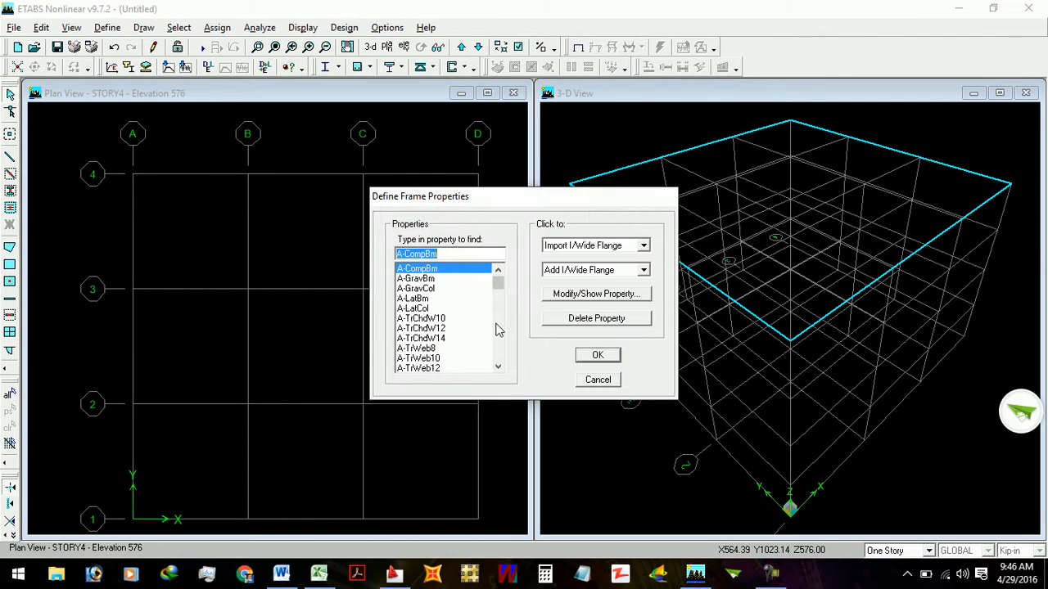
{"action": "mouse_move", "coordinate": [498, 282]}
{"action": "left_mouse_down"}
{"action": "mouse_move", "coordinate": [509, 369]}
{"action": "mouse_move", "coordinate": [495, 277]}
{"action": "left_mouse_up"}
{"action": "left_click_drag", "start_coordinate": [498, 283], "coordinate": [498, 363]}
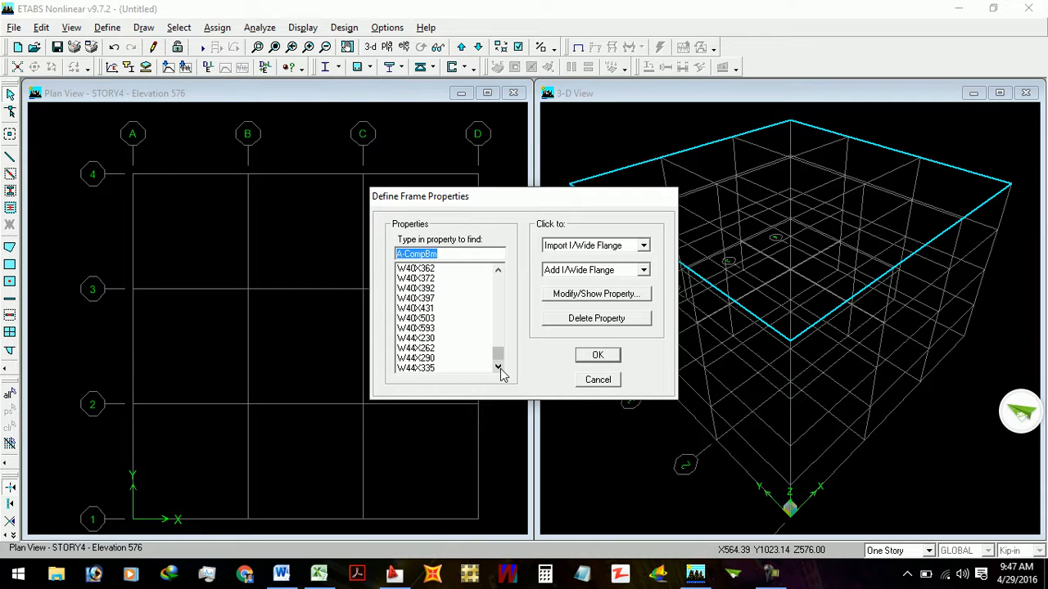
{"action": "left_click", "coordinate": [434, 369], "text": "shift"}
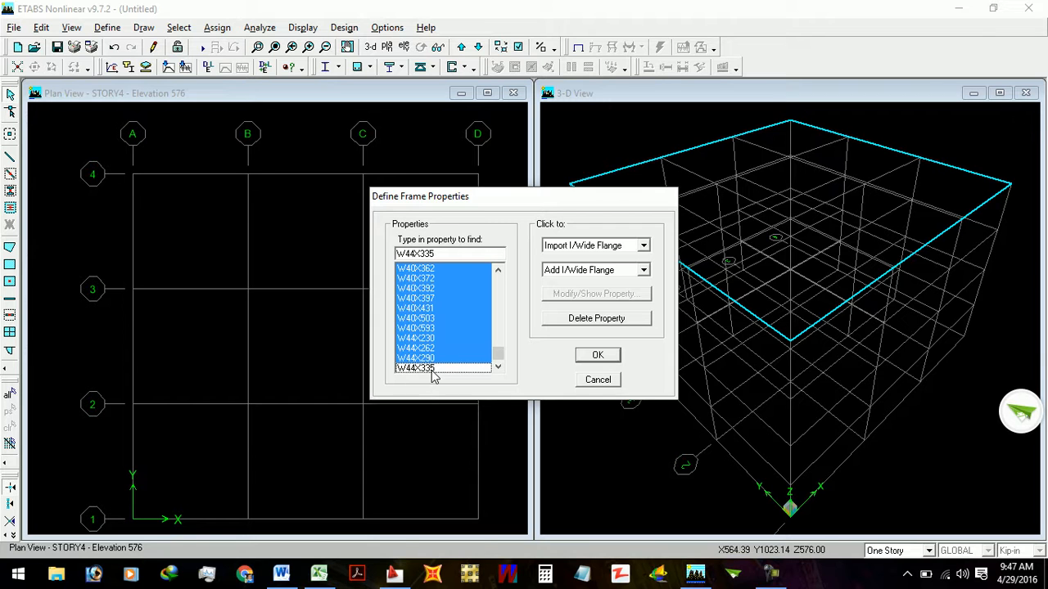
{"action": "left_click", "coordinate": [605, 323]}
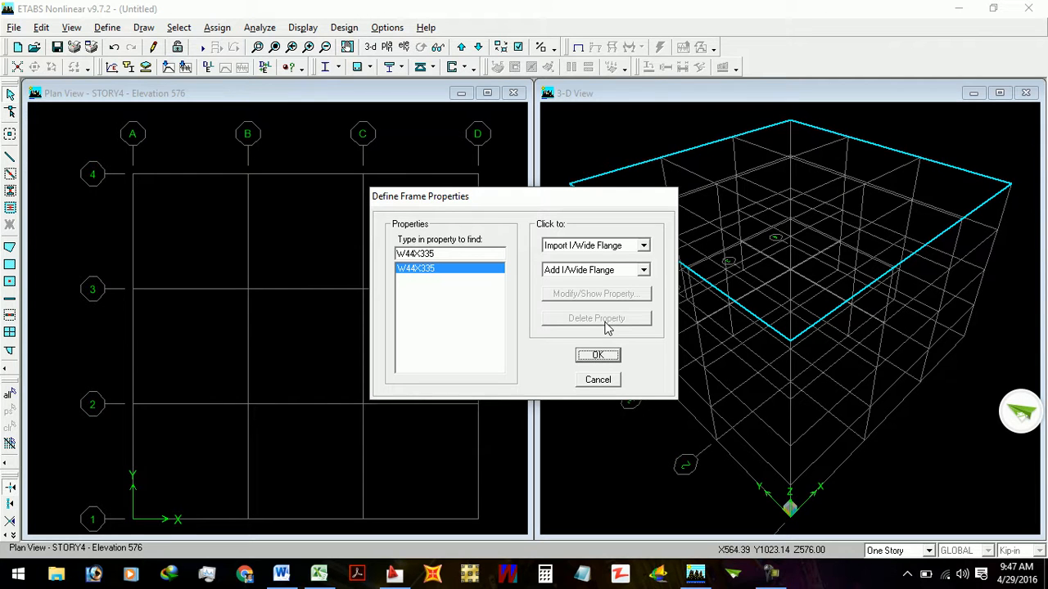
{"action": "left_click", "coordinate": [489, 320]}
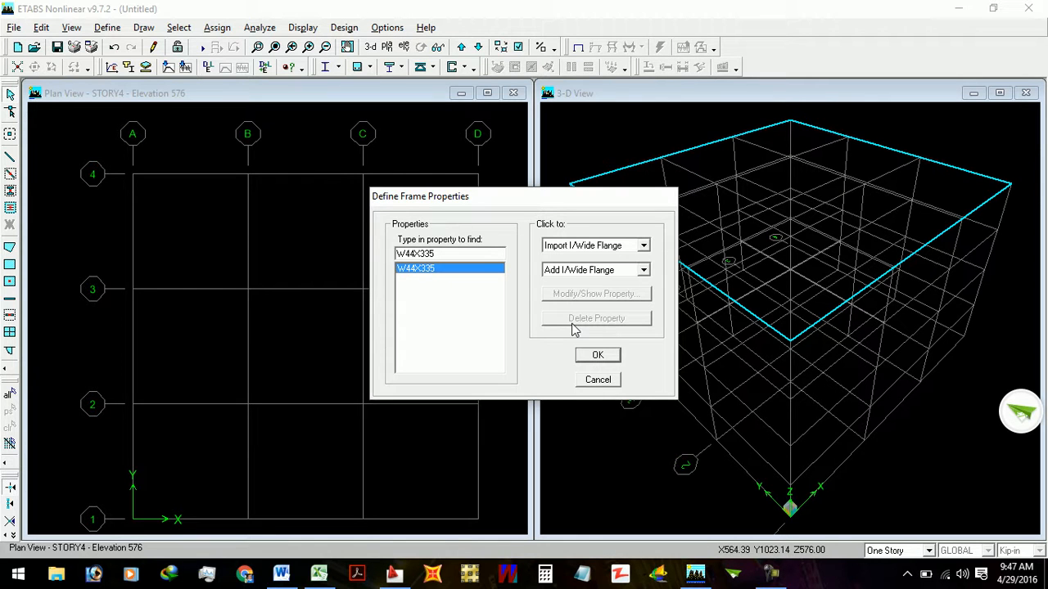
{"action": "left_click", "coordinate": [605, 248]}
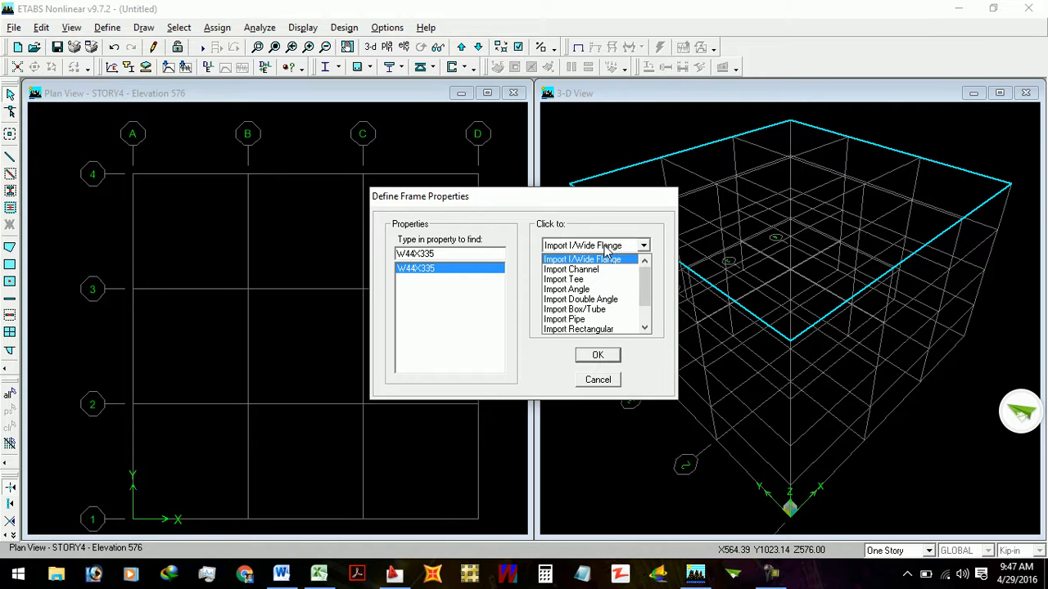
{"action": "left_click", "coordinate": [606, 248]}
{"action": "left_click", "coordinate": [597, 248]}
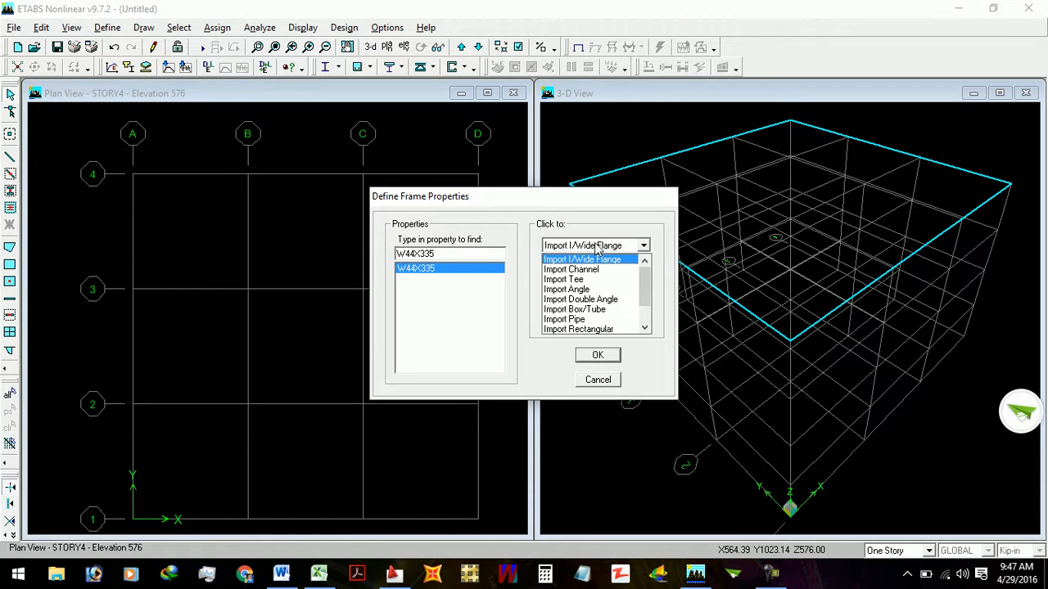
{"action": "left_click", "coordinate": [610, 328]}
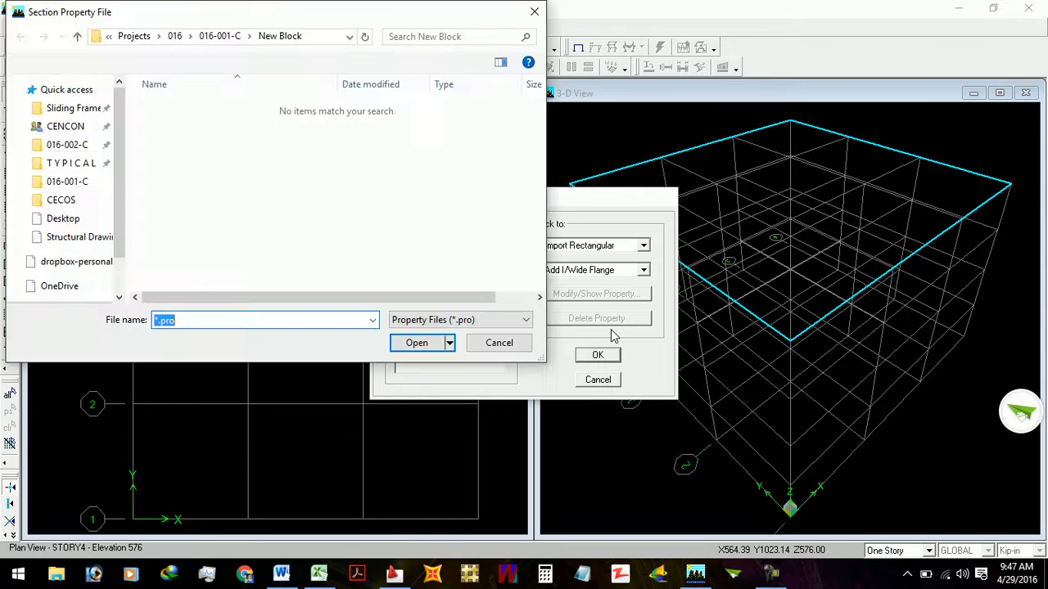
{"action": "left_click", "coordinate": [501, 344]}
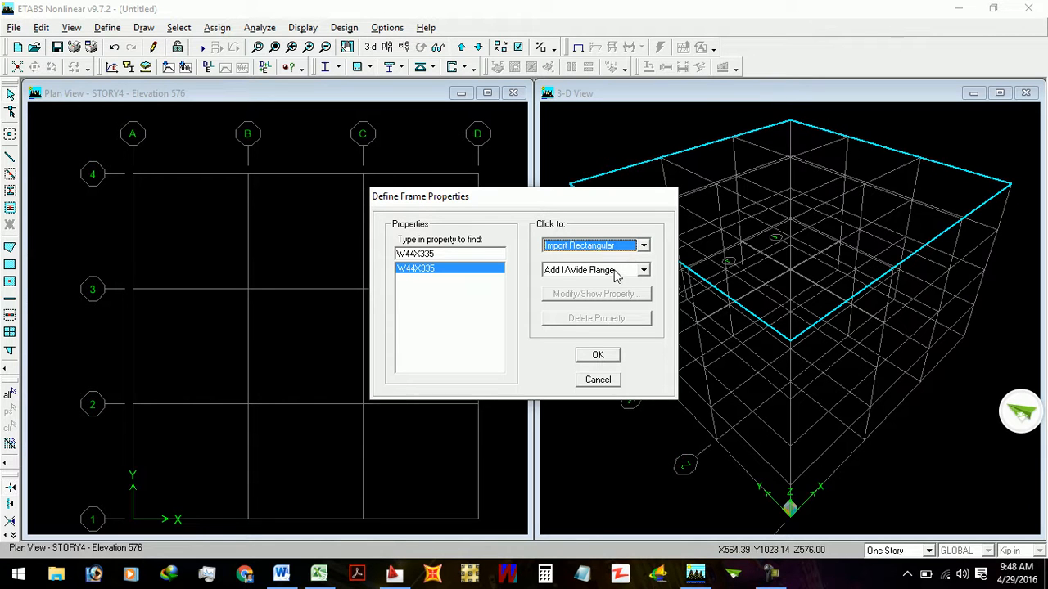
- Add a rectangular frame section named C9X9 and assign it the 4K60K material
{"action": "left_click", "coordinate": [616, 273]}
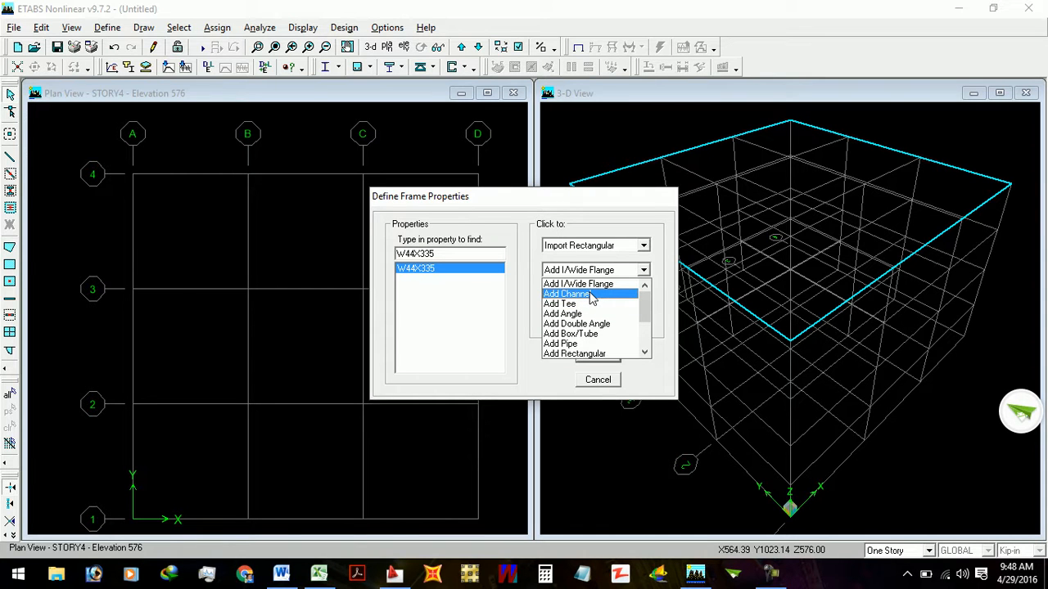
{"action": "left_click", "coordinate": [589, 355]}
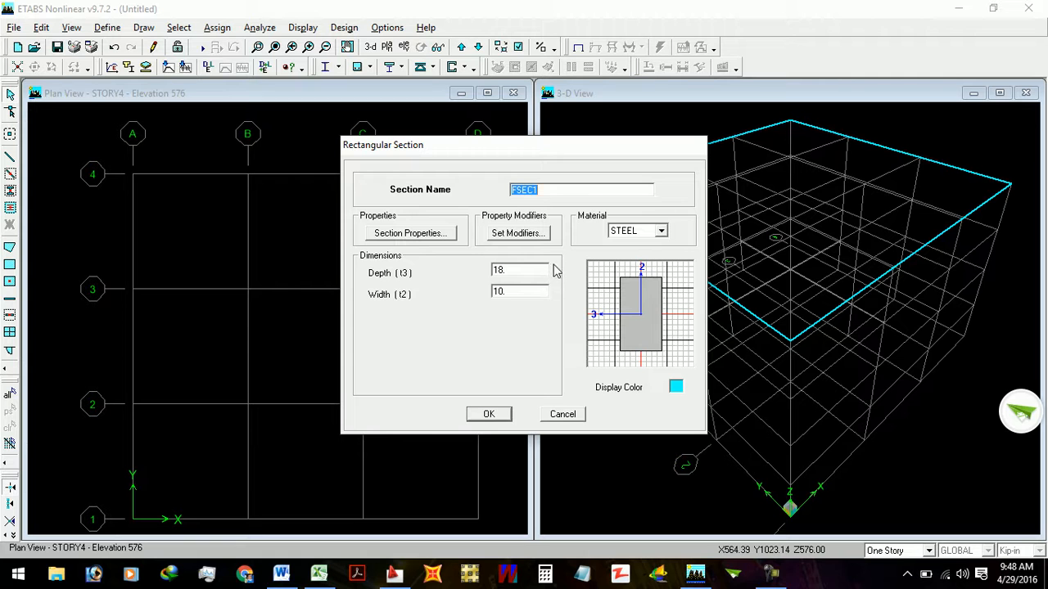
{"action": "double_click", "coordinate": [544, 190]}
{"action": "type", "text": "C"}
{"action": "type", "text": "SX"}
{"action": "type", "text": "9X9"}
{"action": "left_click", "coordinate": [643, 235]}
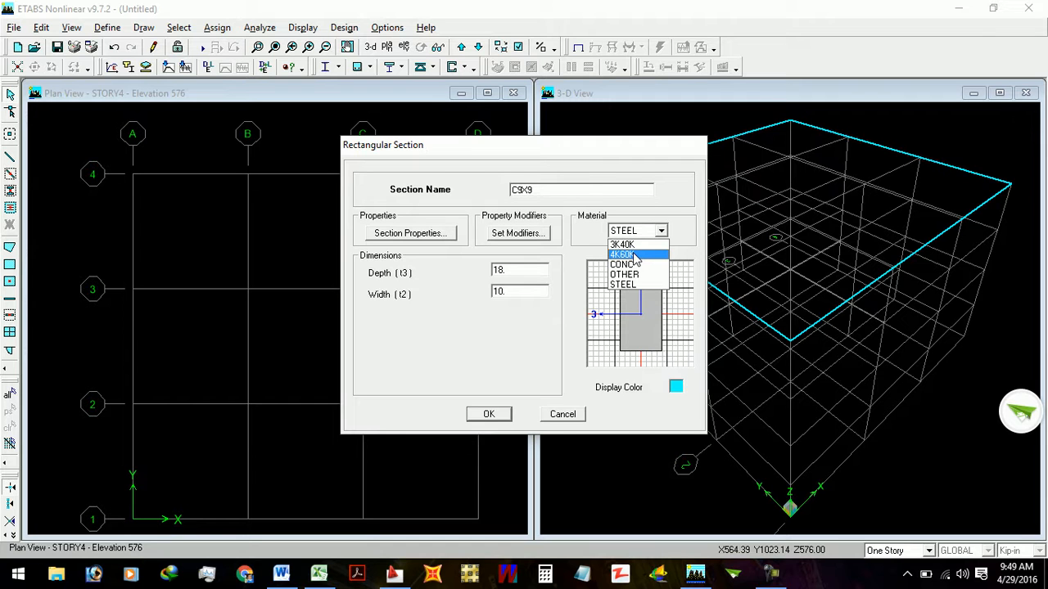
{"action": "left_click", "coordinate": [635, 255]}
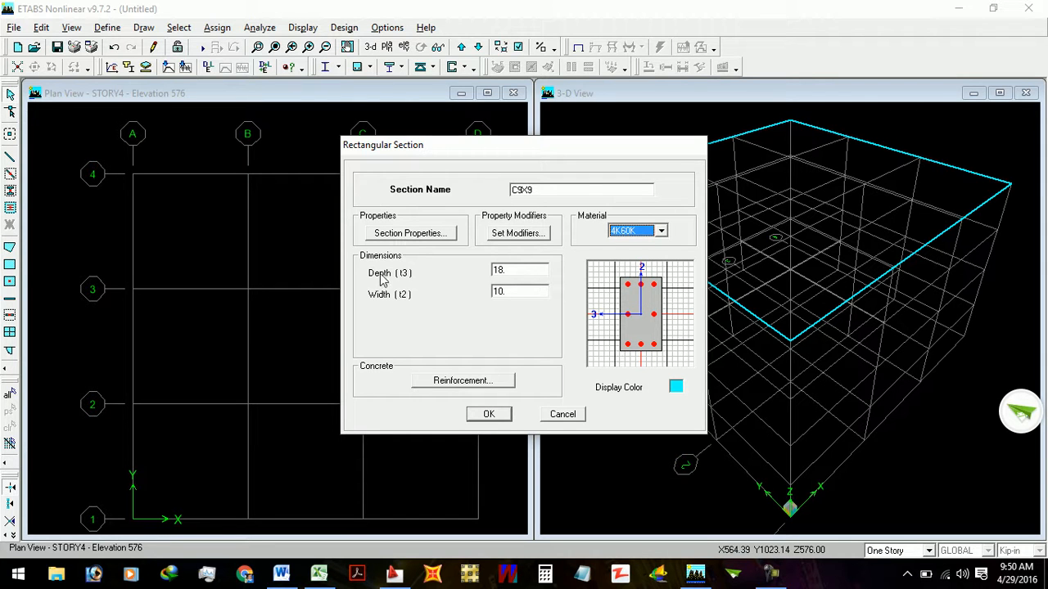
- Set the C9X9 section's depth (t3) and width (t2) to 9
{"action": "double_click", "coordinate": [513, 273]}
{"action": "type", "text": "9in"}
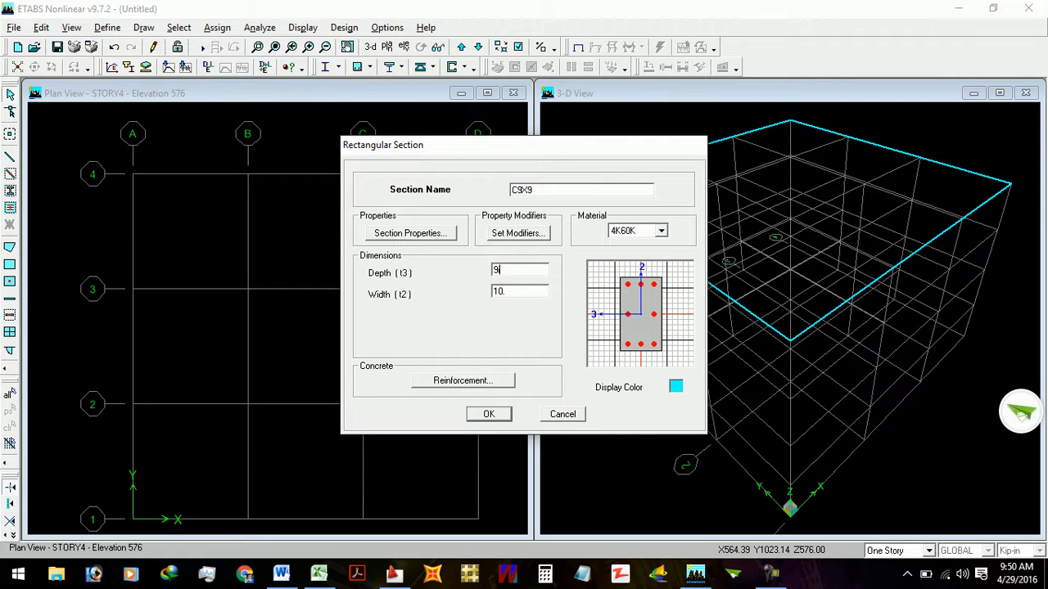
{"action": "double_click", "coordinate": [514, 291]}
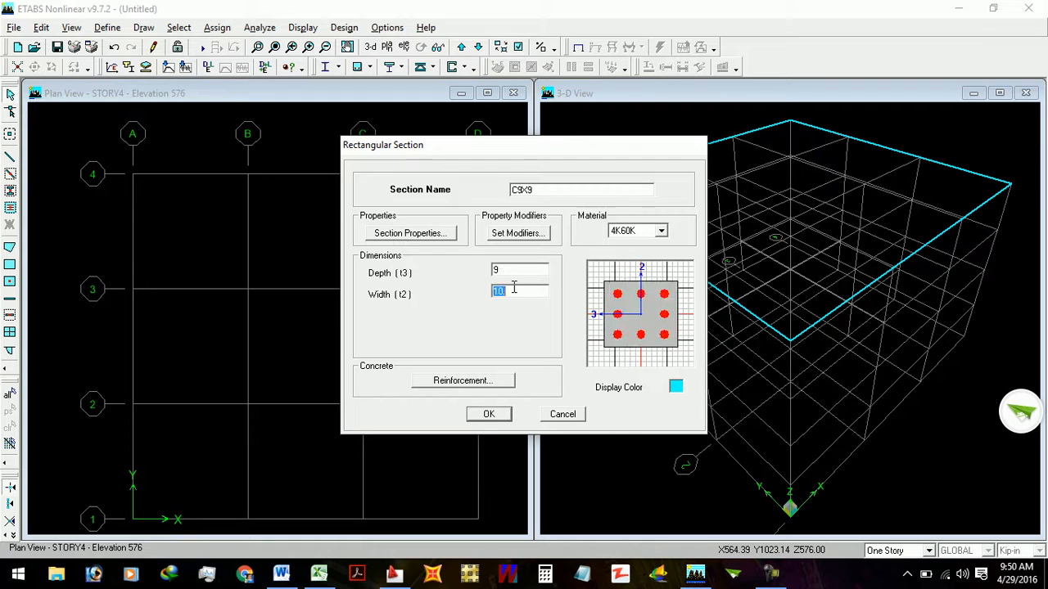
{"action": "type", "text": "9in"}
{"action": "double_click", "coordinate": [514, 271]}
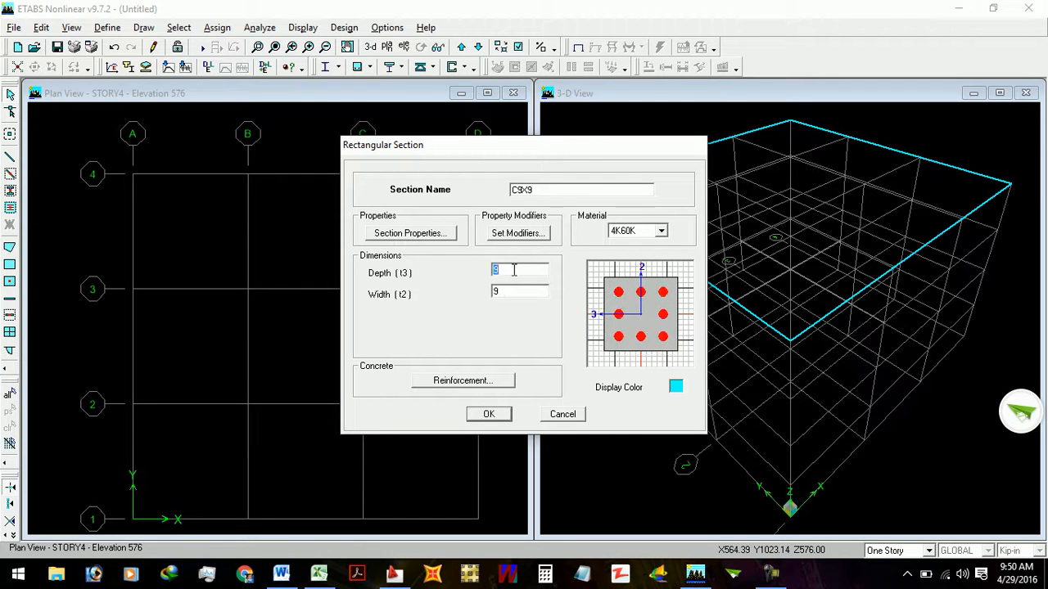
{"action": "left_click", "coordinate": [514, 270]}
{"action": "double_click", "coordinate": [537, 189]}
{"action": "left_click", "coordinate": [537, 190]}
{"action": "left_click", "coordinate": [635, 233]}
{"action": "left_click", "coordinate": [636, 233]}
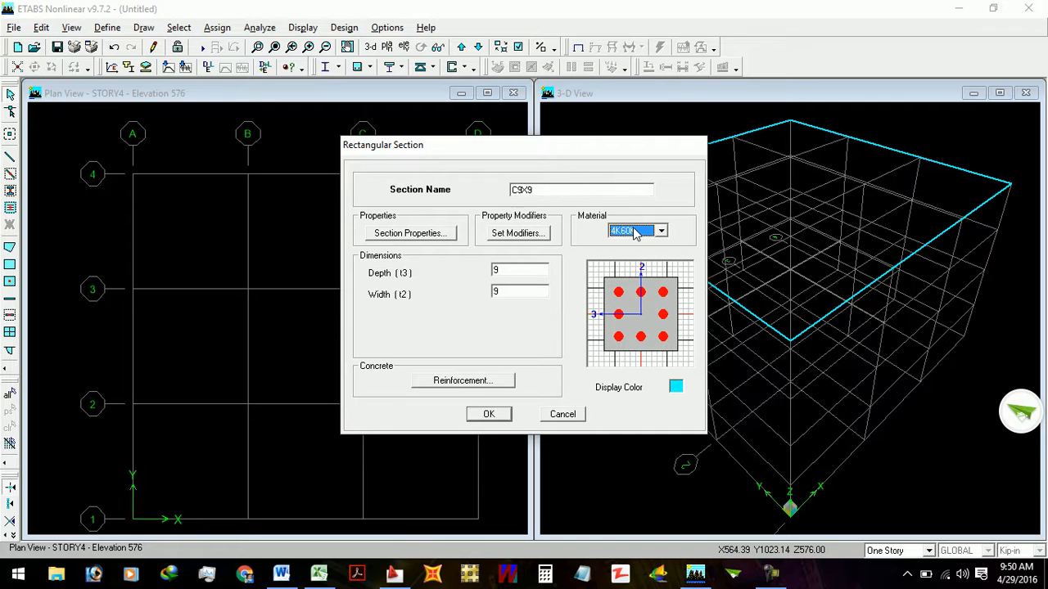
- Examine the calculated section properties of the C9X9 column section
{"action": "left_click", "coordinate": [406, 233]}
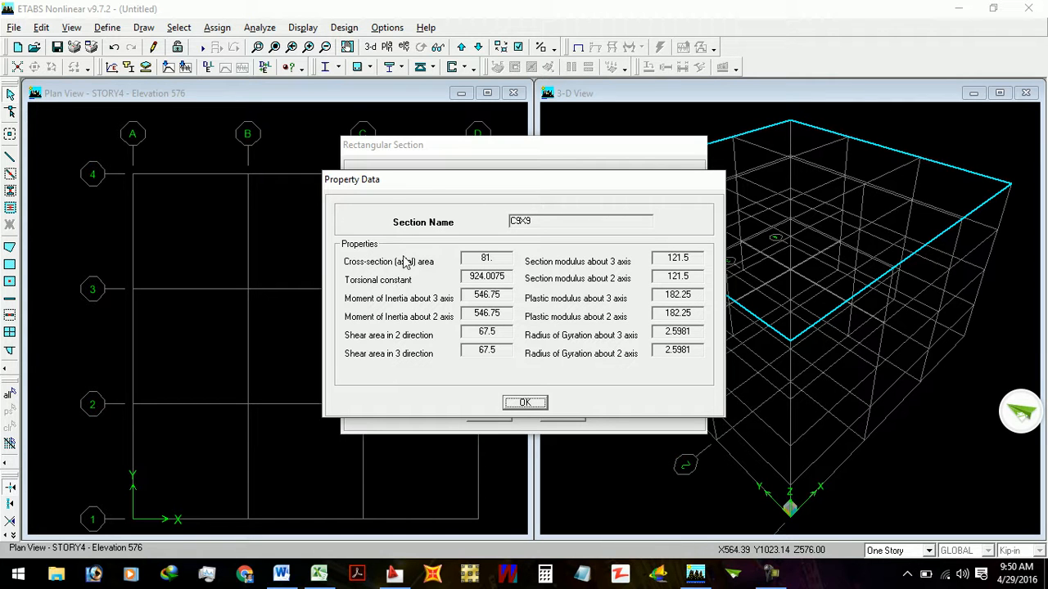
{"action": "left_click_drag", "start_coordinate": [423, 188], "coordinate": [452, 121]}
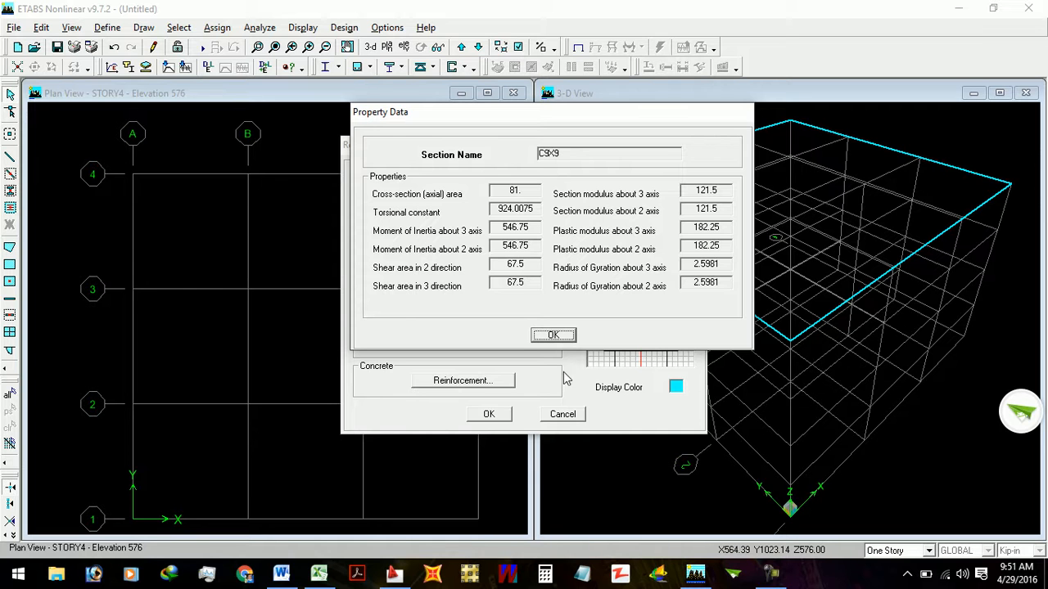
- Review the C9X9 section's analysis property modification factors after leaving its calculated properties
{"action": "left_click", "coordinate": [561, 336]}
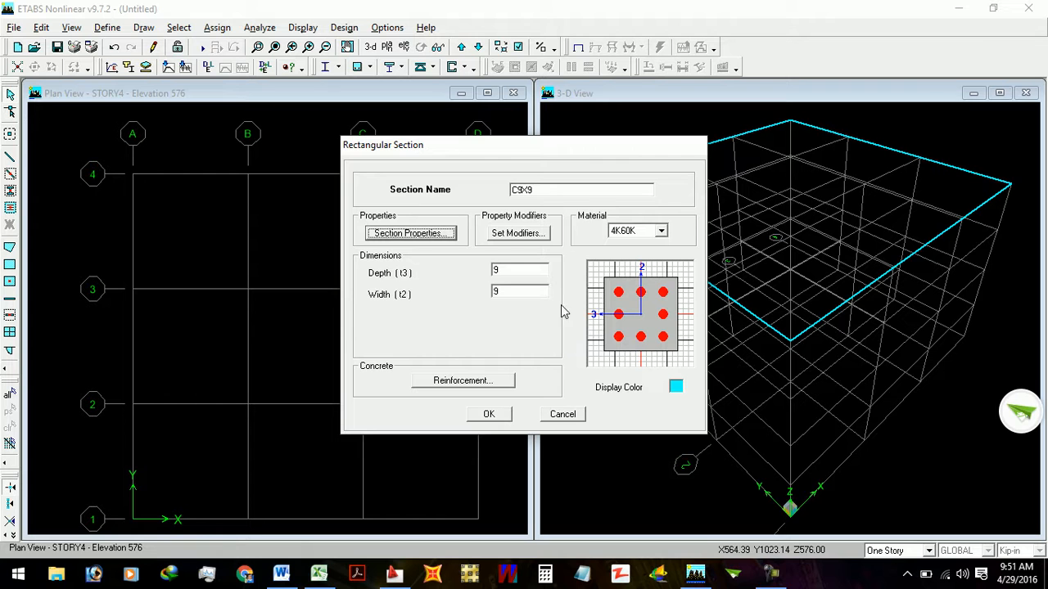
{"action": "left_click", "coordinate": [509, 234]}
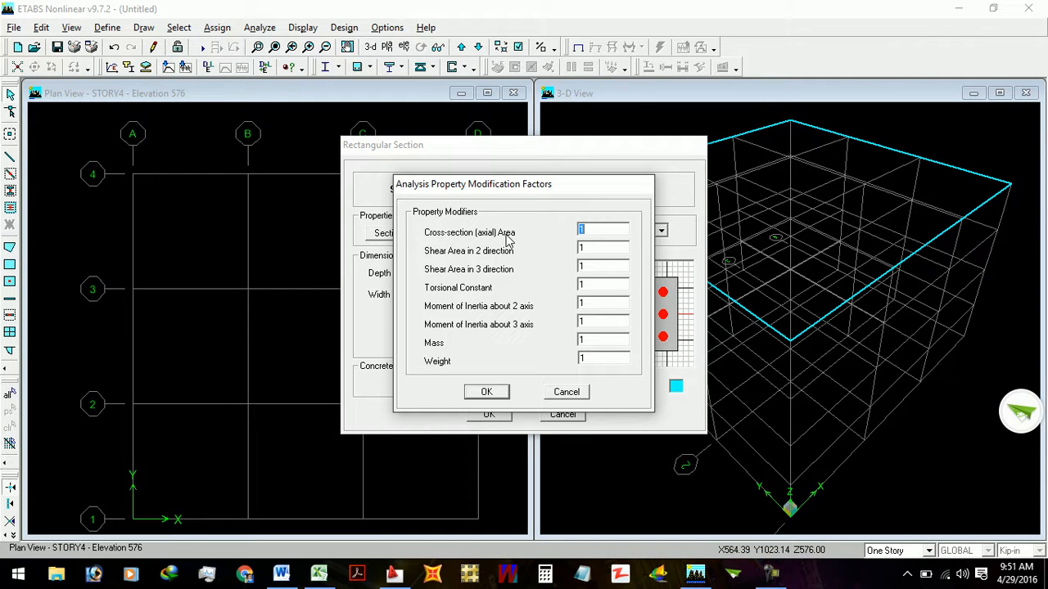
{"action": "left_click", "coordinate": [486, 392]}
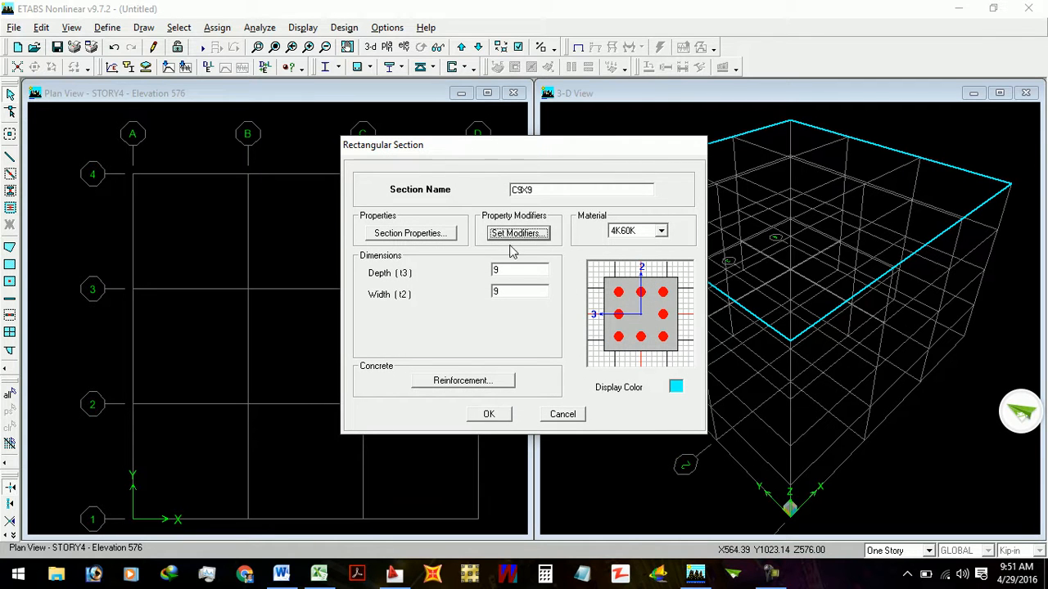
- Compare the Column and Beam design types in the C9X9 section's reinforcement data, ending on Column
{"action": "left_click", "coordinate": [458, 382]}
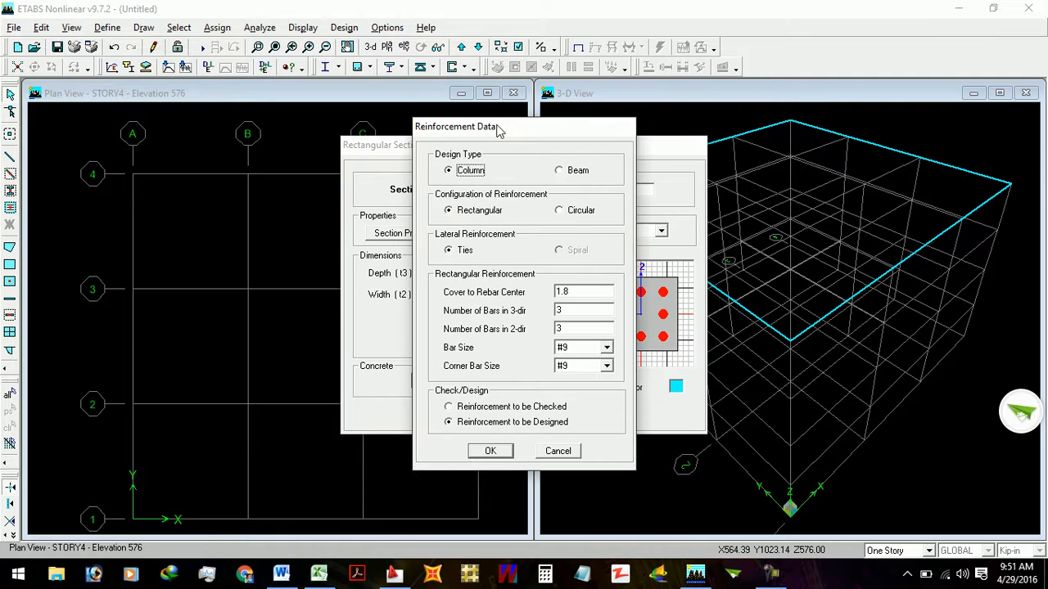
{"action": "left_click_drag", "start_coordinate": [496, 119], "coordinate": [488, 115]}
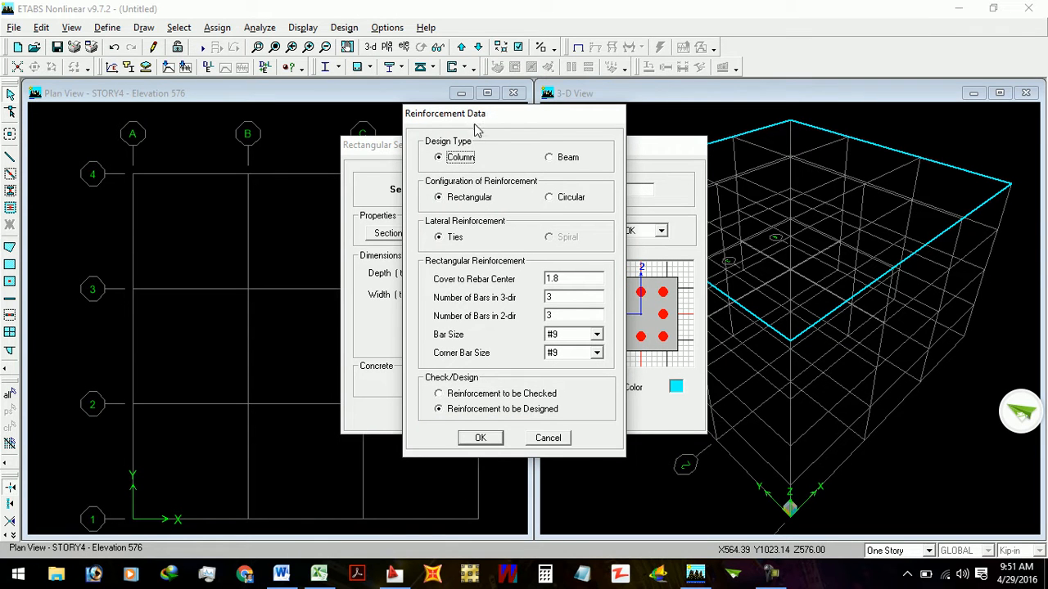
{"action": "left_click", "coordinate": [552, 161]}
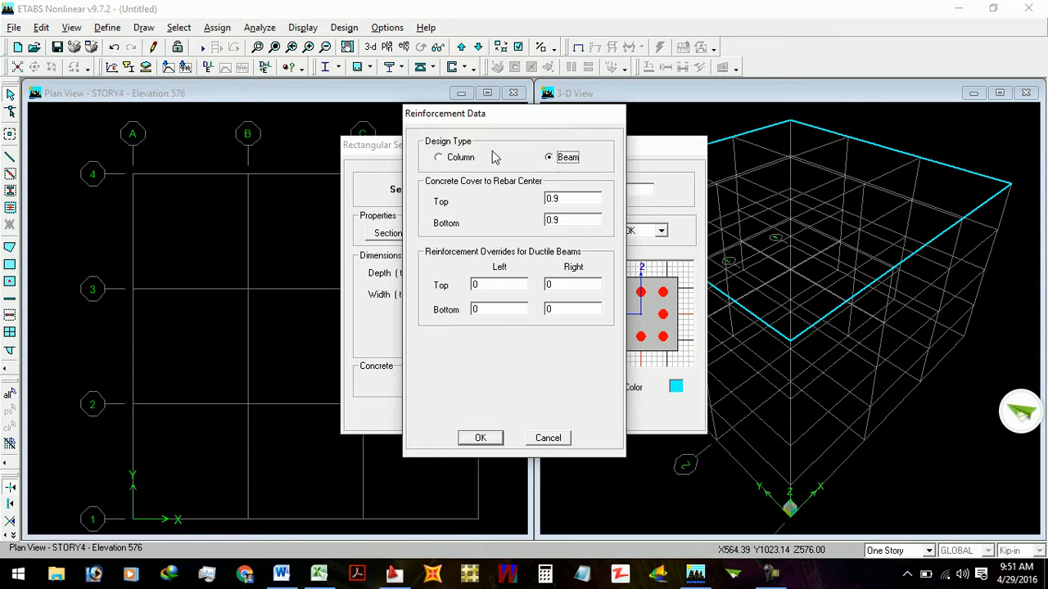
{"action": "left_click", "coordinate": [462, 160]}
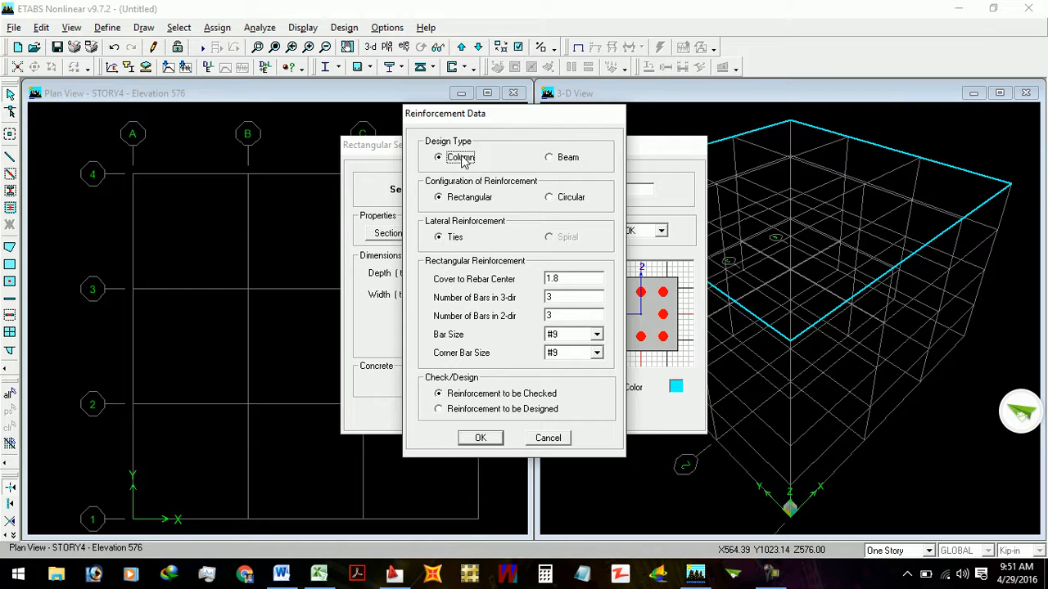
{"action": "left_click", "coordinate": [570, 160]}
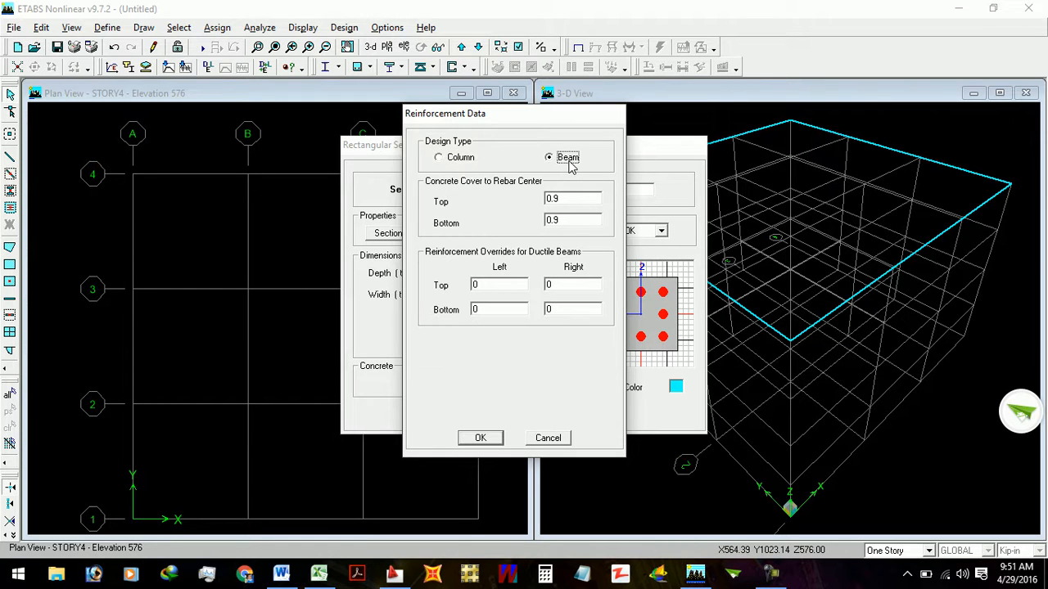
{"action": "left_click", "coordinate": [459, 159]}
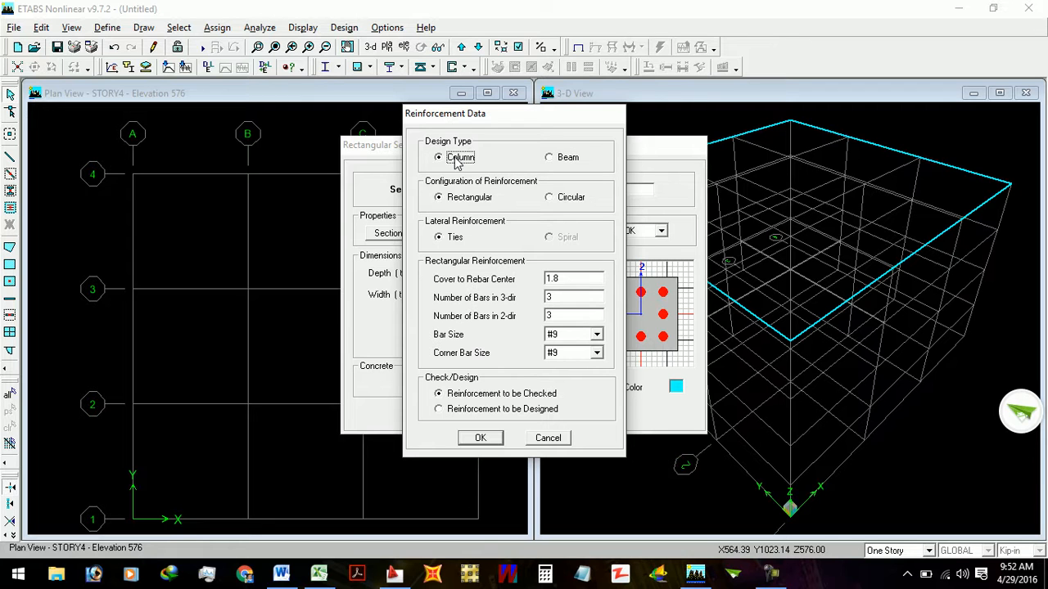
- Try a circular reinforcement configuration with ties for the C9X9 column section
{"action": "left_click", "coordinate": [447, 203]}
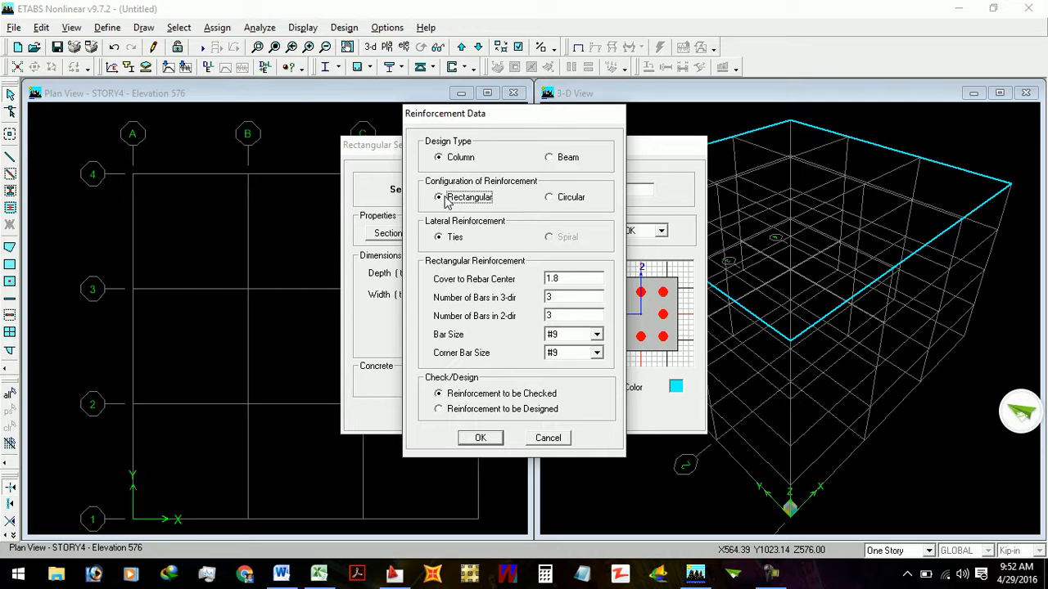
{"action": "left_click", "coordinate": [568, 200]}
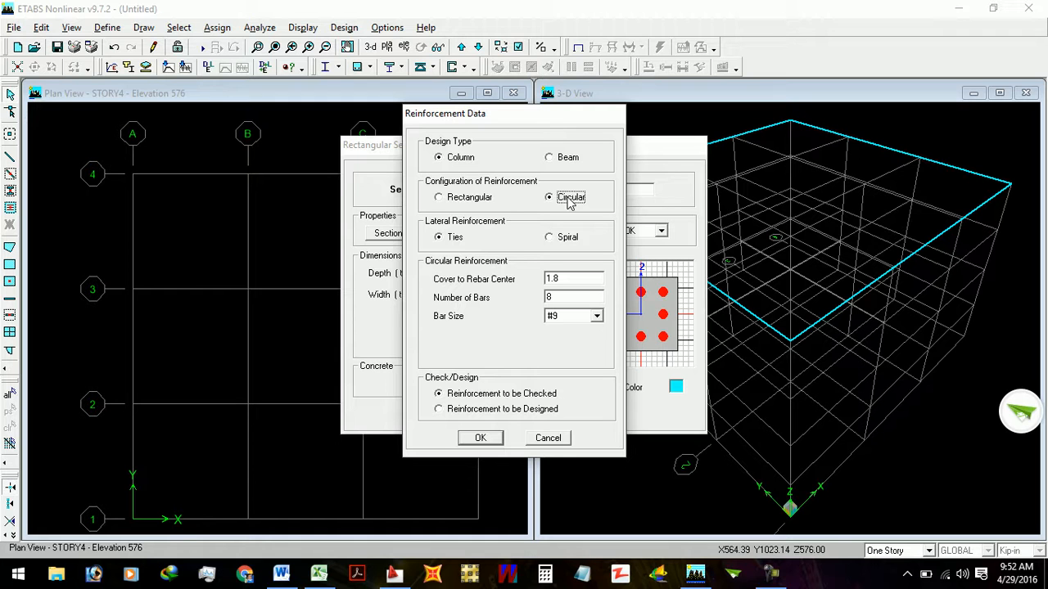
{"action": "left_click", "coordinate": [460, 205]}
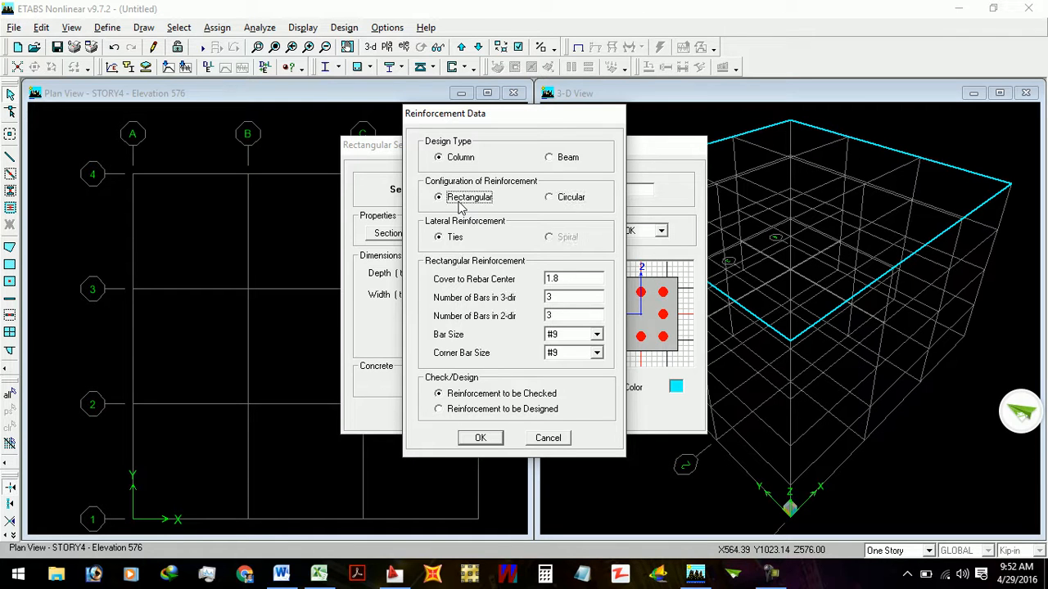
{"action": "left_click", "coordinate": [568, 200]}
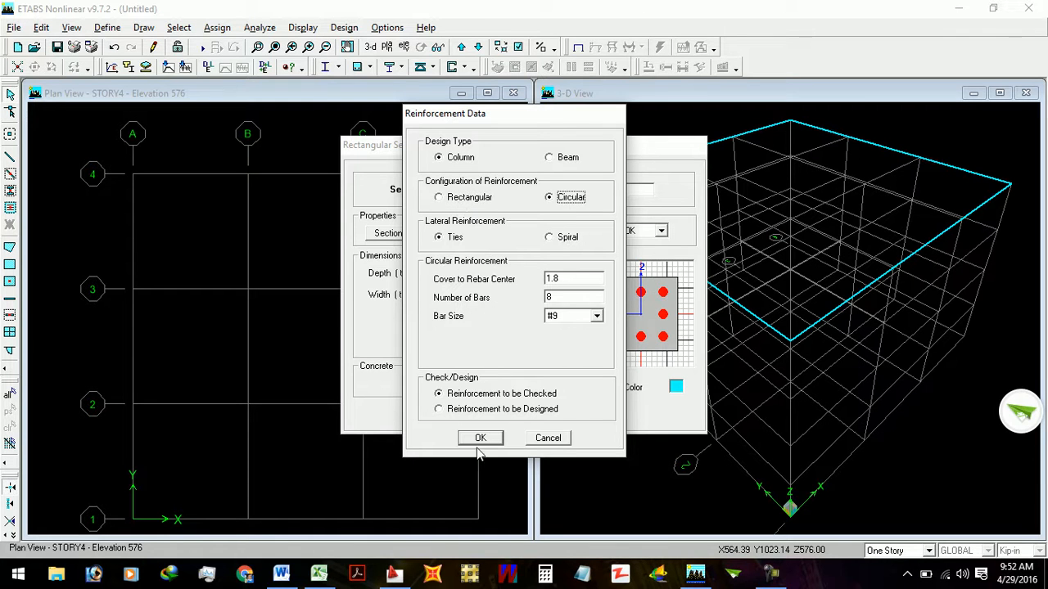
{"action": "left_click", "coordinate": [499, 436]}
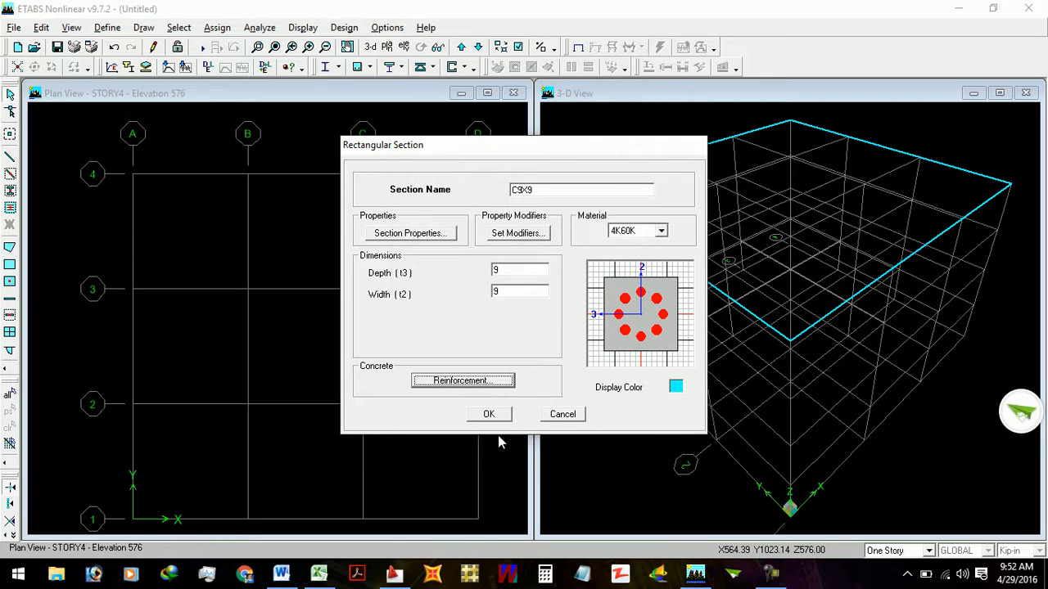
- Switch the C9X9 column's reinforcement configuration back to Rectangular
{"action": "left_click", "coordinate": [480, 380]}
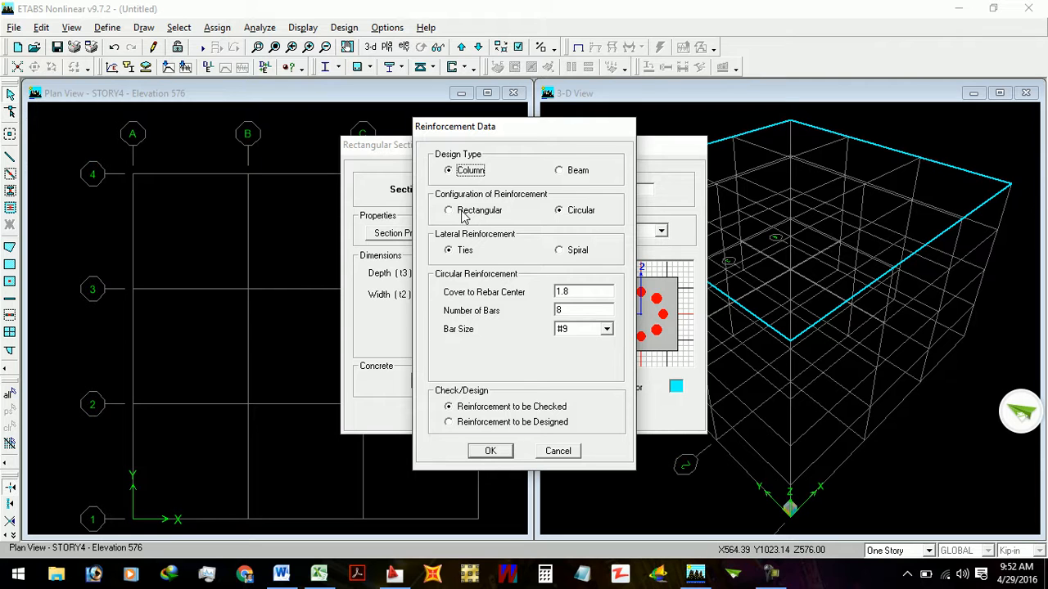
{"action": "left_click", "coordinate": [464, 213]}
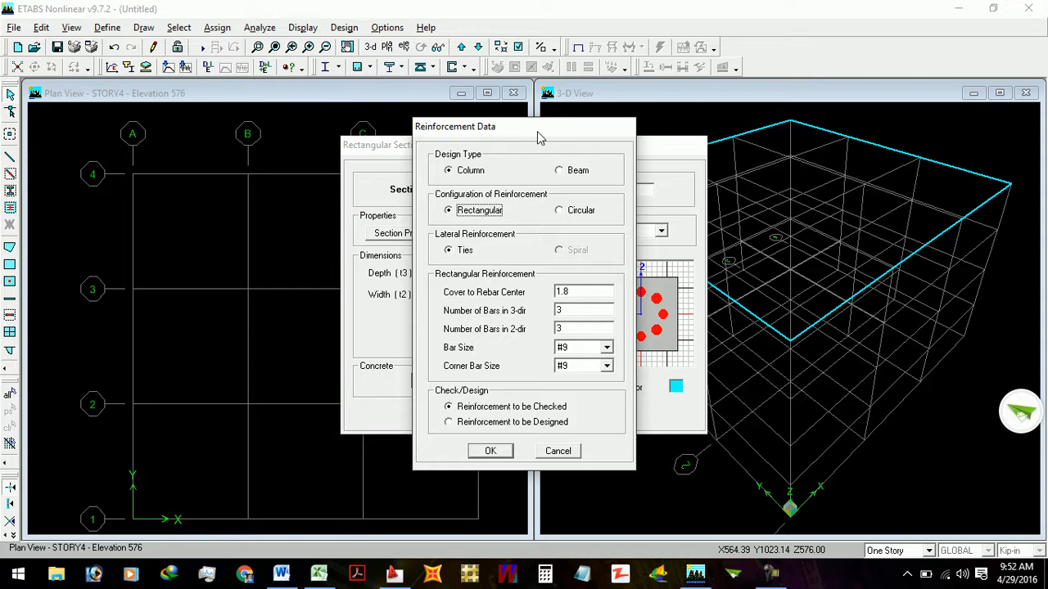
{"action": "left_click_drag", "start_coordinate": [539, 137], "coordinate": [486, 90]}
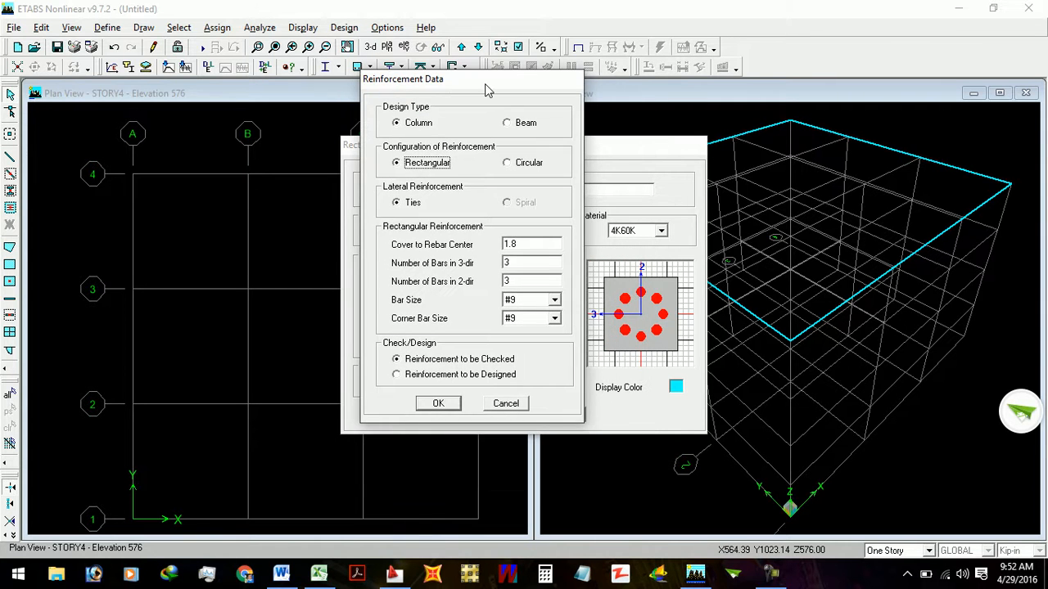
- Set the C9X9 column's cover to rebar center to 1.5+3/8+4/16
{"action": "double_click", "coordinate": [520, 247]}
{"action": "left_click", "coordinate": [519, 247]}
{"action": "key", "text": "BackSpace"}
{"action": "key", "text": "BackSpace"}
{"action": "key", "text": "BackSpace"}
{"action": "type", "text": "1.5+3/8"}
{"action": "type", "text": "1/4"}
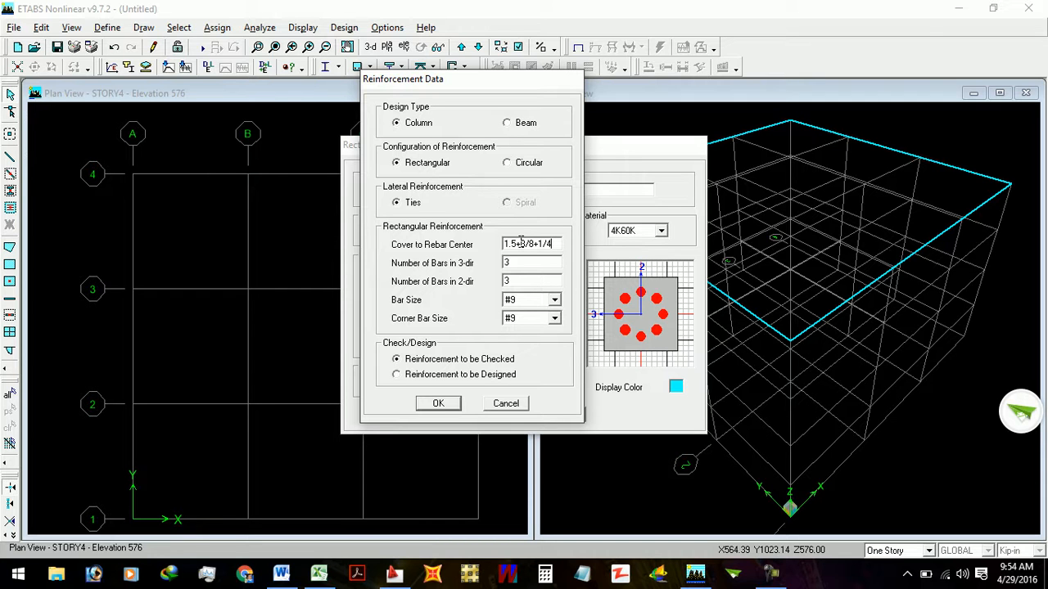
{"action": "key", "text": "BackSpace"}
{"action": "key", "text": "BackSpace"}
{"action": "key", "text": "BackSpace"}
{"action": "type", "text": "4/16"}
{"action": "left_click", "coordinate": [516, 262]}
{"action": "left_click", "coordinate": [515, 280]}
- Set the C9X9 reinforcement to be designed instead of checked, and accept the reinforcement data and the section
{"action": "left_click", "coordinate": [439, 366]}
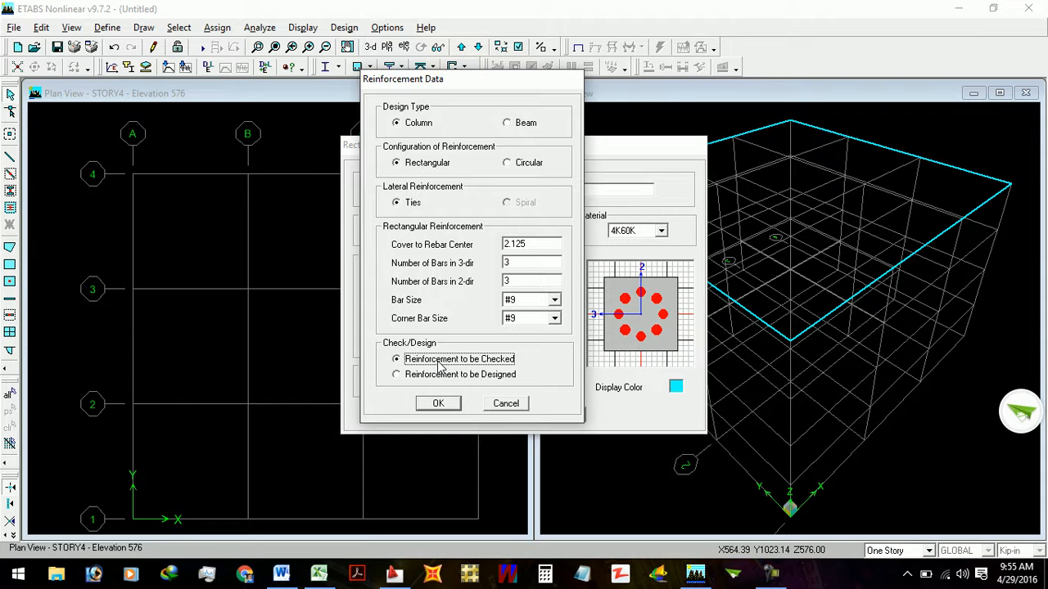
{"action": "left_click", "coordinate": [429, 378]}
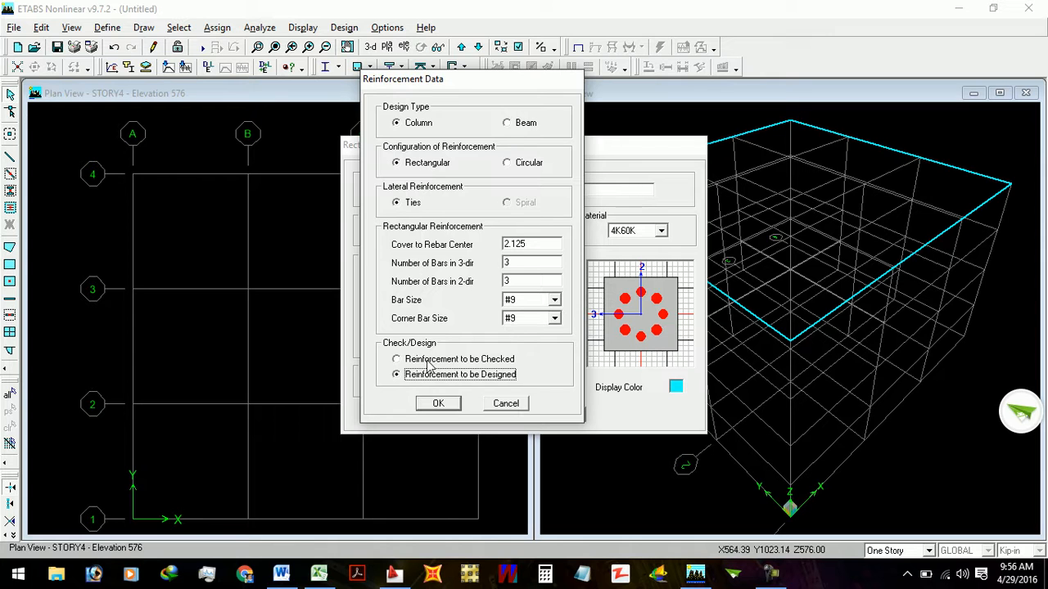
{"action": "left_click", "coordinate": [428, 364]}
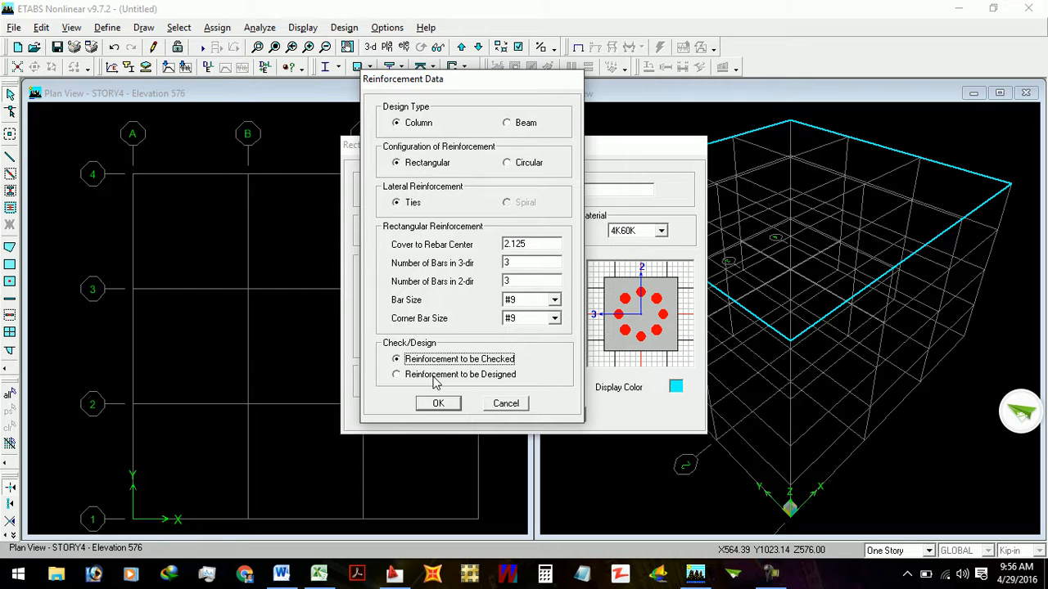
{"action": "left_click", "coordinate": [435, 378]}
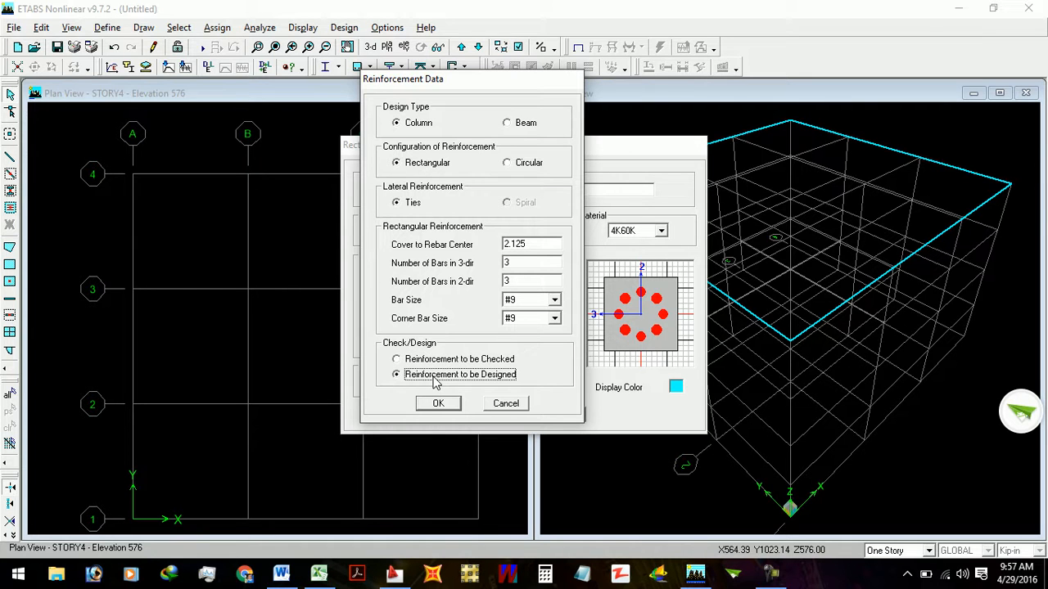
{"action": "left_click", "coordinate": [450, 407]}
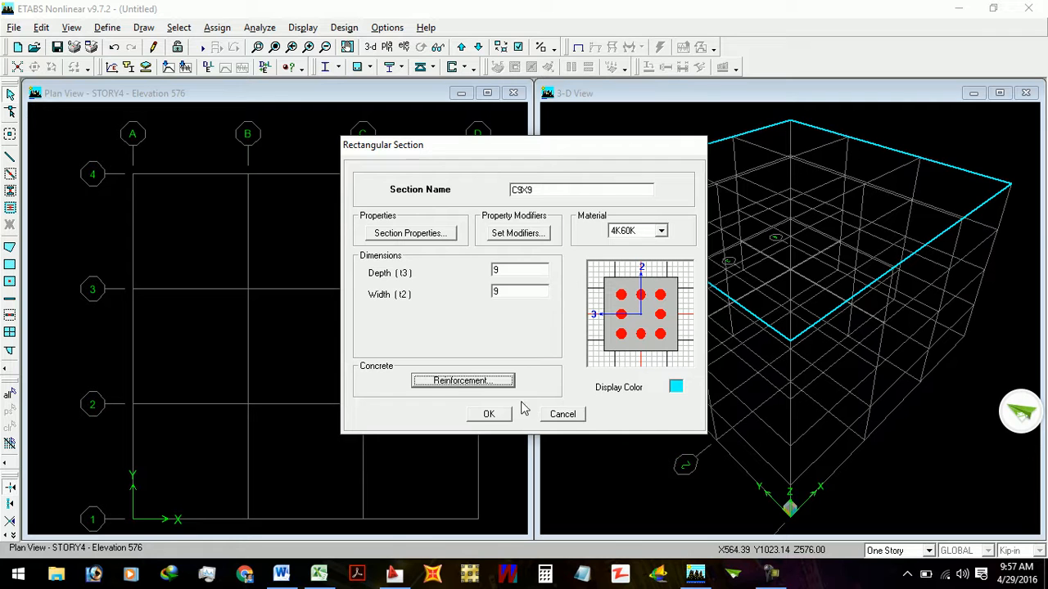
{"action": "left_click", "coordinate": [493, 416]}
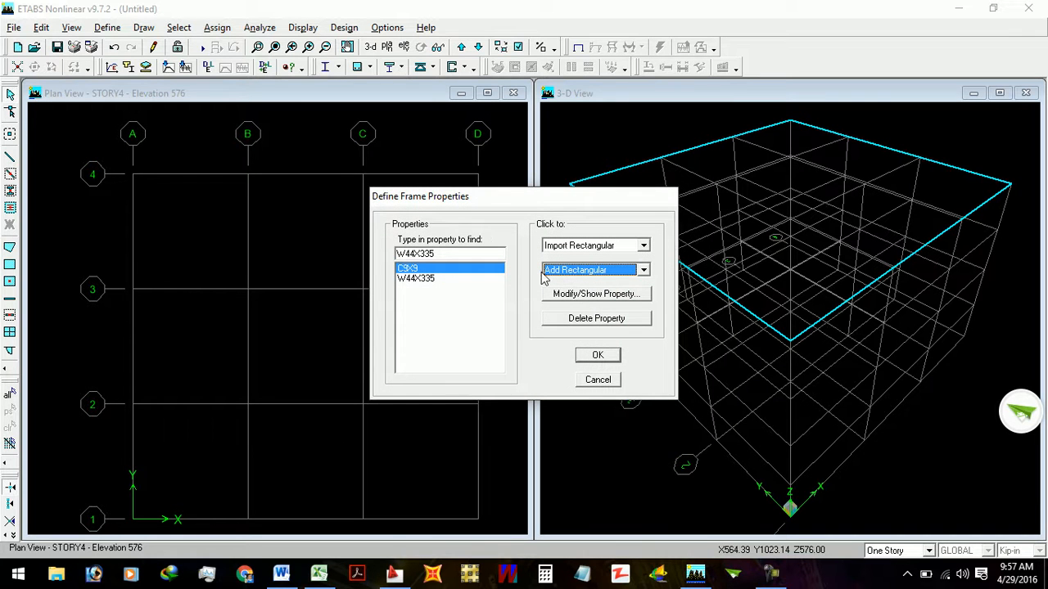
- Add a rectangular frame section named C12X12 and assign it the 4K60K material
{"action": "left_click", "coordinate": [593, 276]}
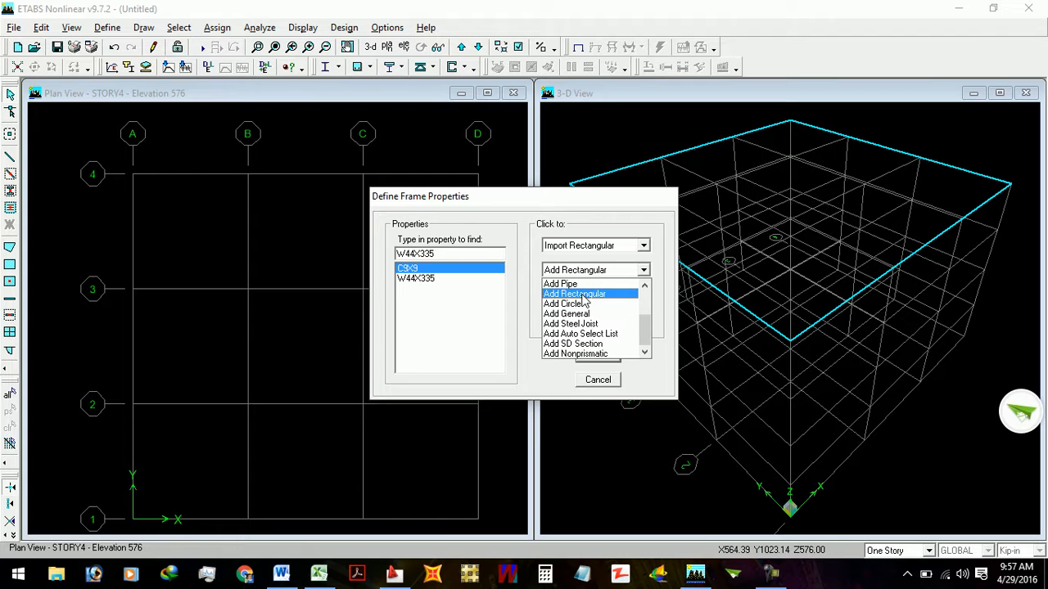
{"action": "left_click", "coordinate": [582, 294]}
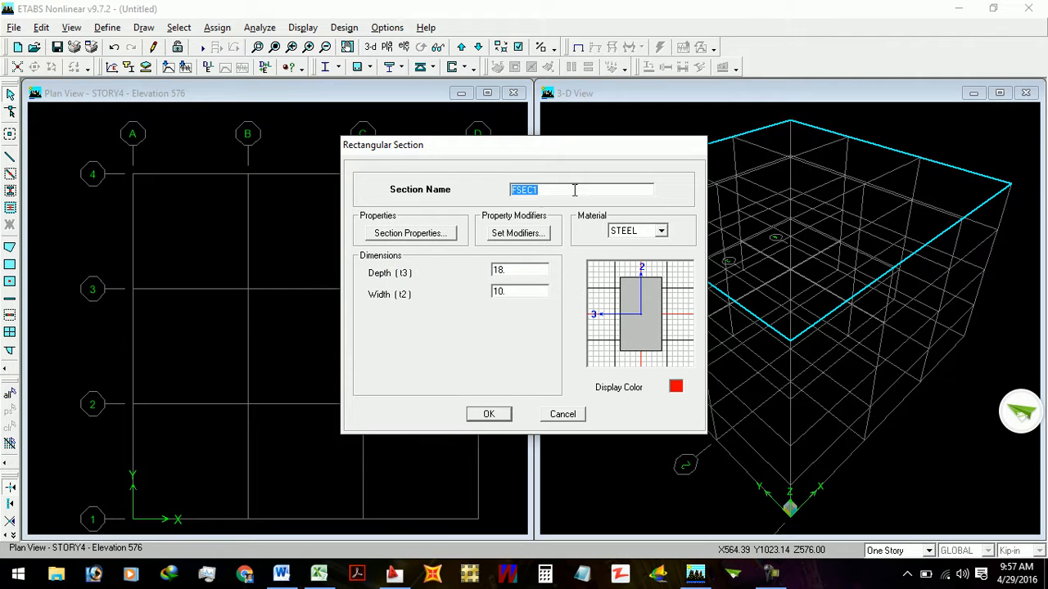
{"action": "type", "text": "C12X12"}
{"action": "left_click", "coordinate": [632, 232]}
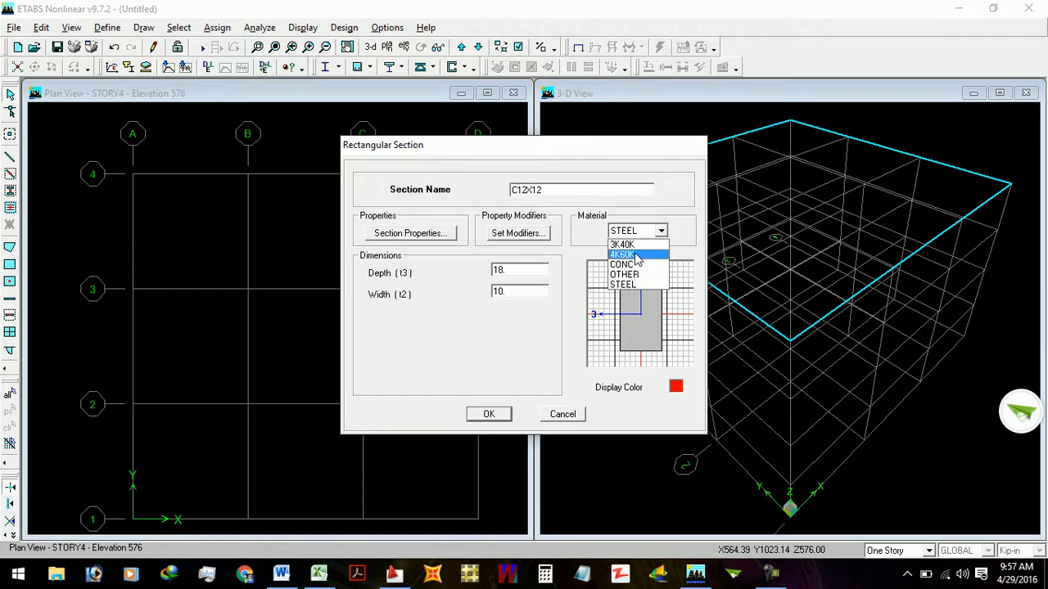
{"action": "left_click", "coordinate": [627, 254]}
- Set the C12X12 section's depth (t3) and width (t2) to 12
{"action": "double_click", "coordinate": [519, 271]}
{"action": "type", "text": "12"}
{"action": "double_click", "coordinate": [521, 291]}
{"action": "type", "text": "12"}
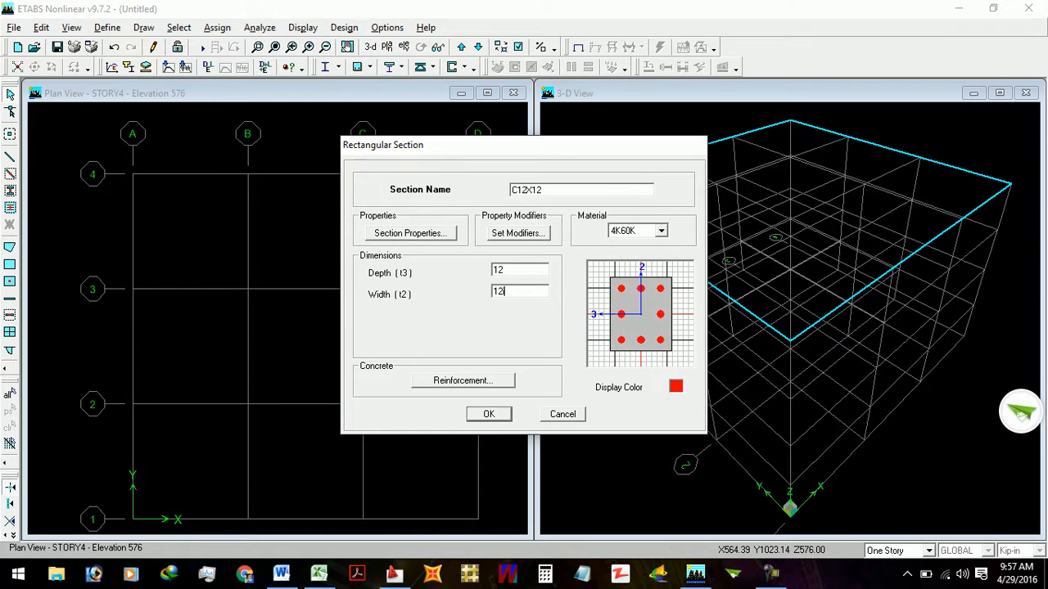
{"action": "double_click", "coordinate": [528, 269]}
{"action": "left_click", "coordinate": [528, 268]}
{"action": "double_click", "coordinate": [528, 292]}
{"action": "left_click", "coordinate": [528, 293]}
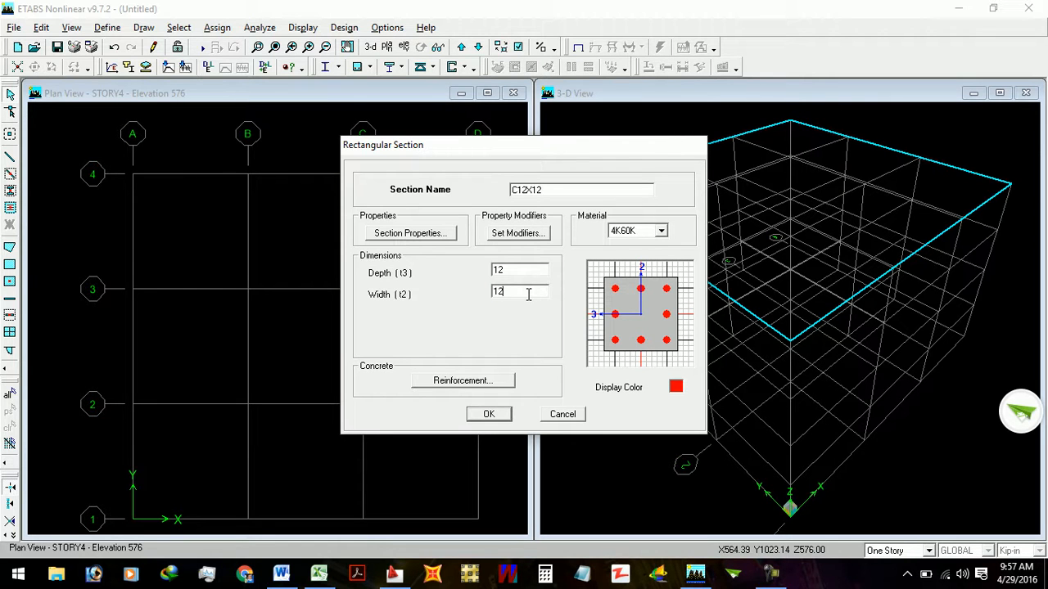
- Set the C12X12 column's cover to rebar center to 1.5+3/8+5/16 with reinforcement to be designed, and accept the section
{"action": "left_click", "coordinate": [460, 382]}
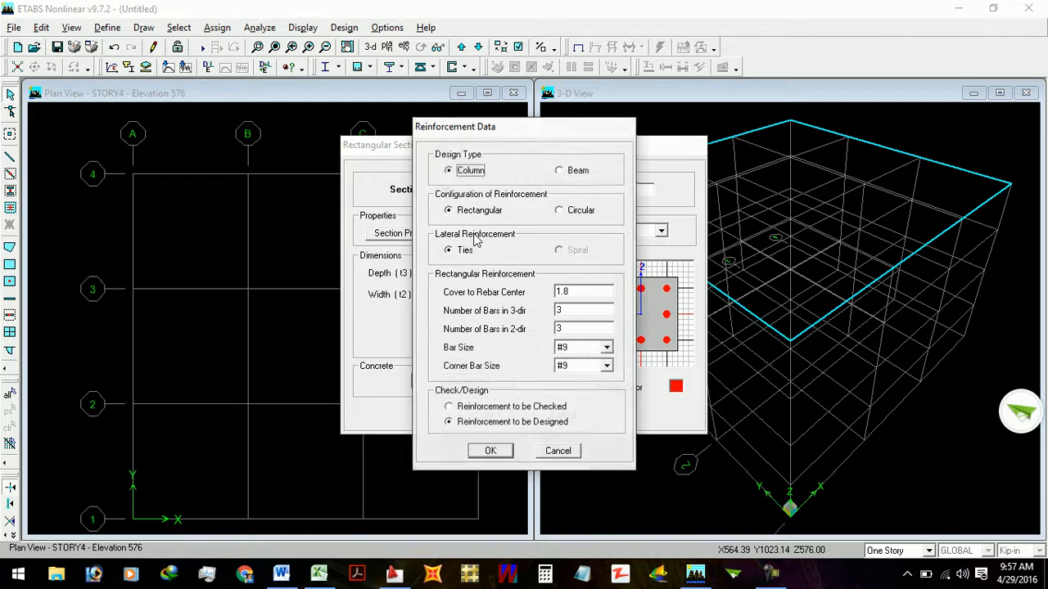
{"action": "left_click", "coordinate": [594, 292]}
{"action": "key", "text": "BackSpace"}
{"action": "type", "text": "1.5"}
{"action": "type", "text": "3/8+"}
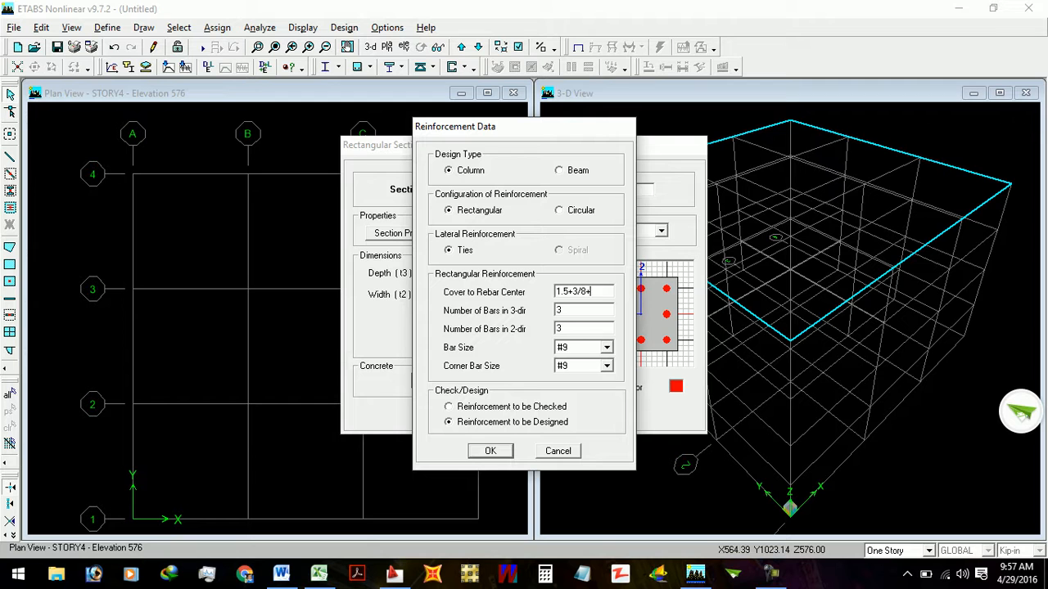
{"action": "type", "text": "5/16"}
{"action": "key", "text": "Tab"}
{"action": "left_click", "coordinate": [488, 426]}
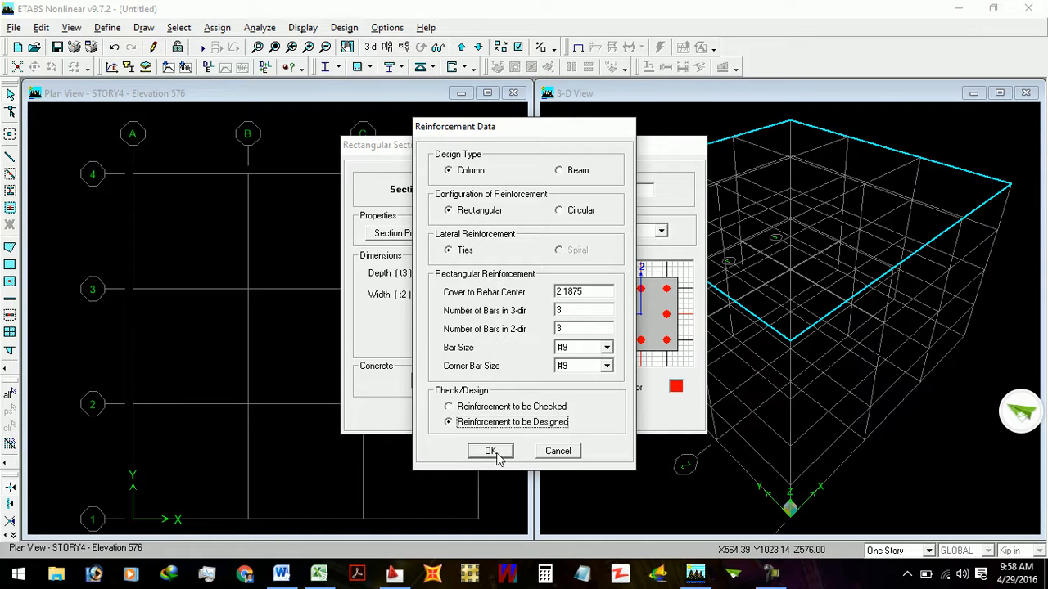
{"action": "left_click", "coordinate": [496, 452]}
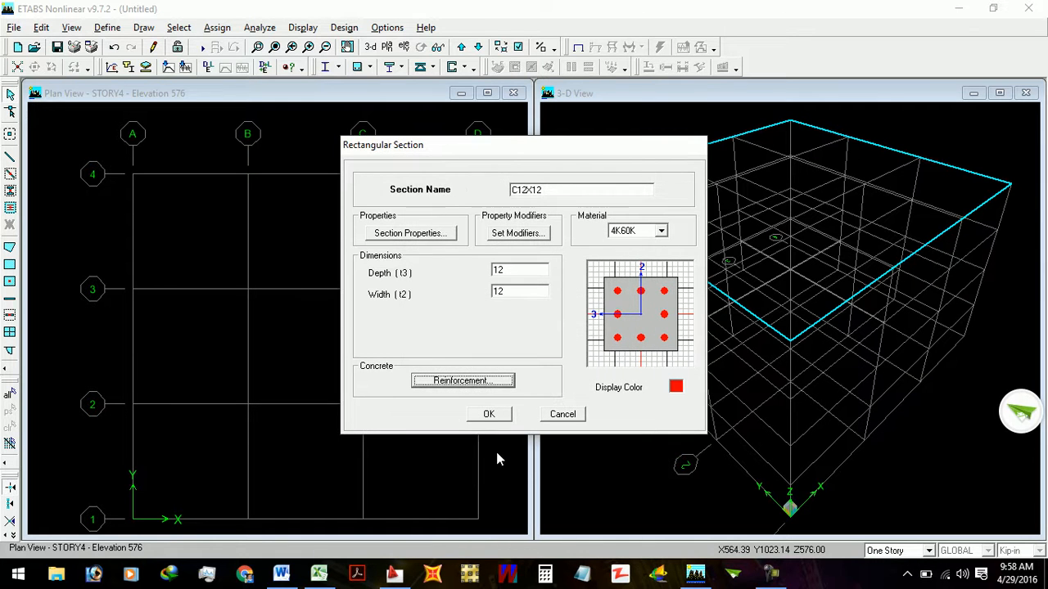
{"action": "left_click", "coordinate": [497, 415]}
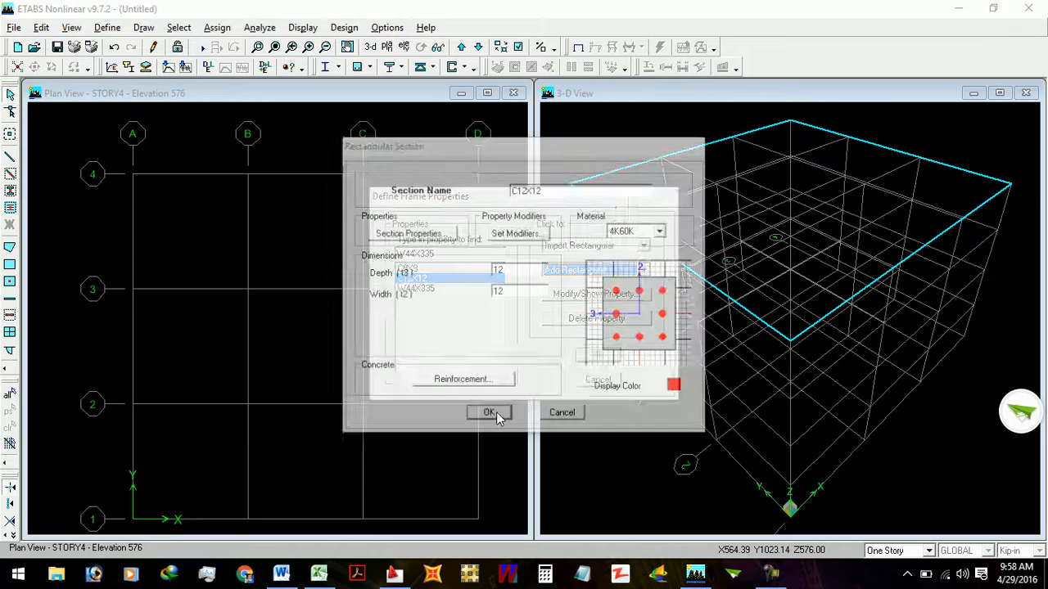
- Add a rectangular frame section named B18X9
{"action": "left_click", "coordinate": [594, 271]}
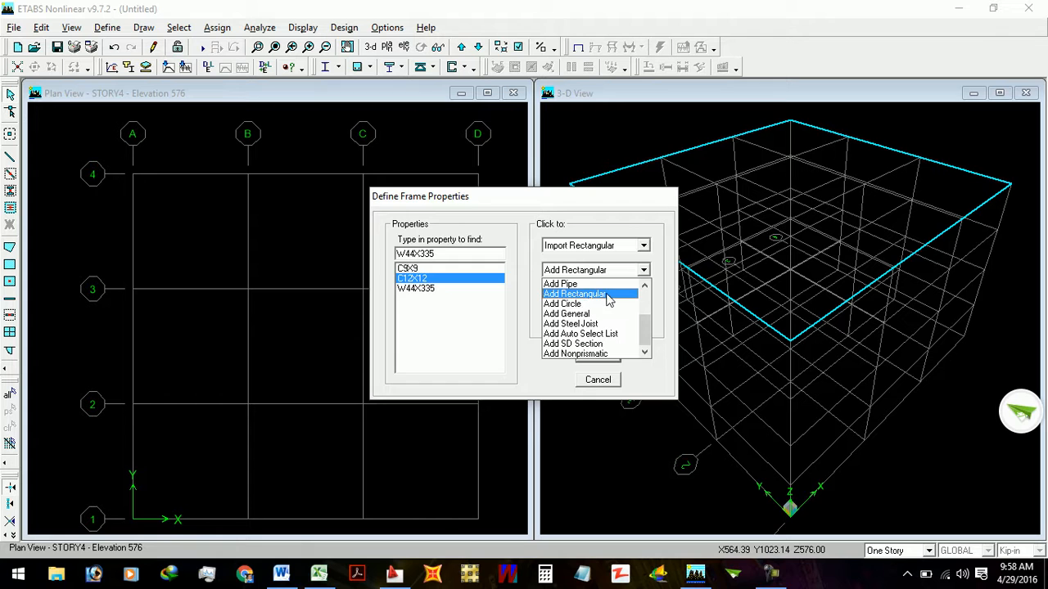
{"action": "left_click", "coordinate": [607, 294]}
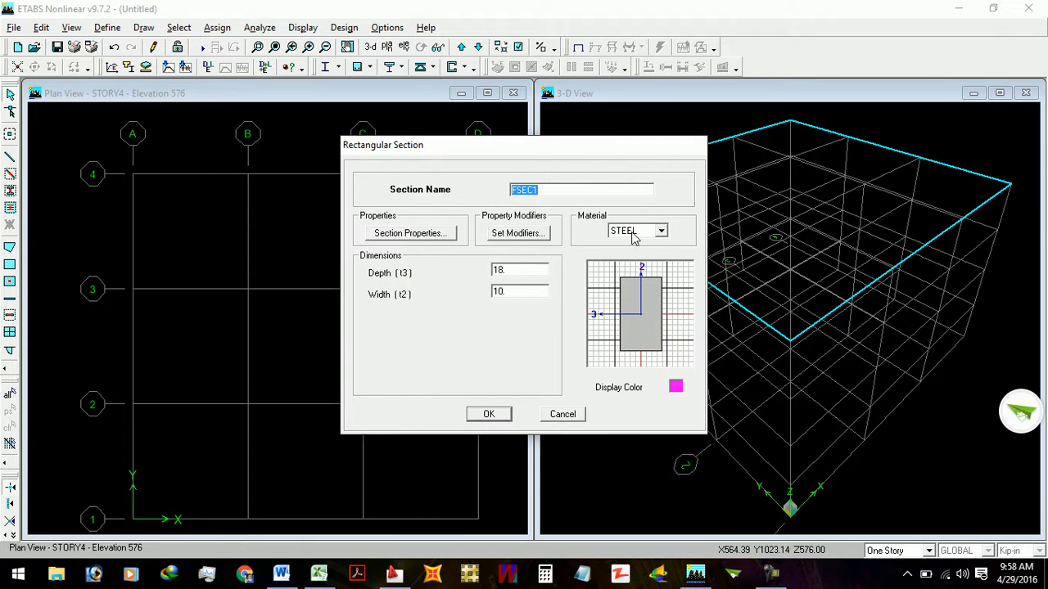
{"action": "type", "text": "B18X9"}
- Set the B18X9 section's width (t2) to 9 and assign it the 3K40K material
{"action": "double_click", "coordinate": [537, 271]}
{"action": "double_click", "coordinate": [536, 295]}
{"action": "type", "text": "9"}
{"action": "double_click", "coordinate": [531, 271]}
{"action": "left_click", "coordinate": [647, 232]}
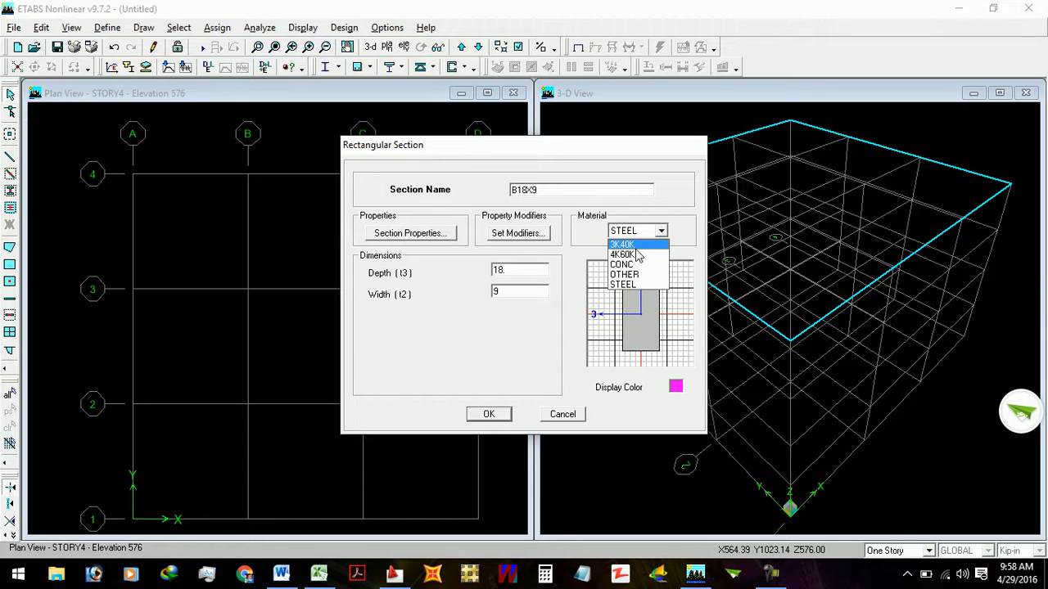
{"action": "left_click", "coordinate": [637, 255]}
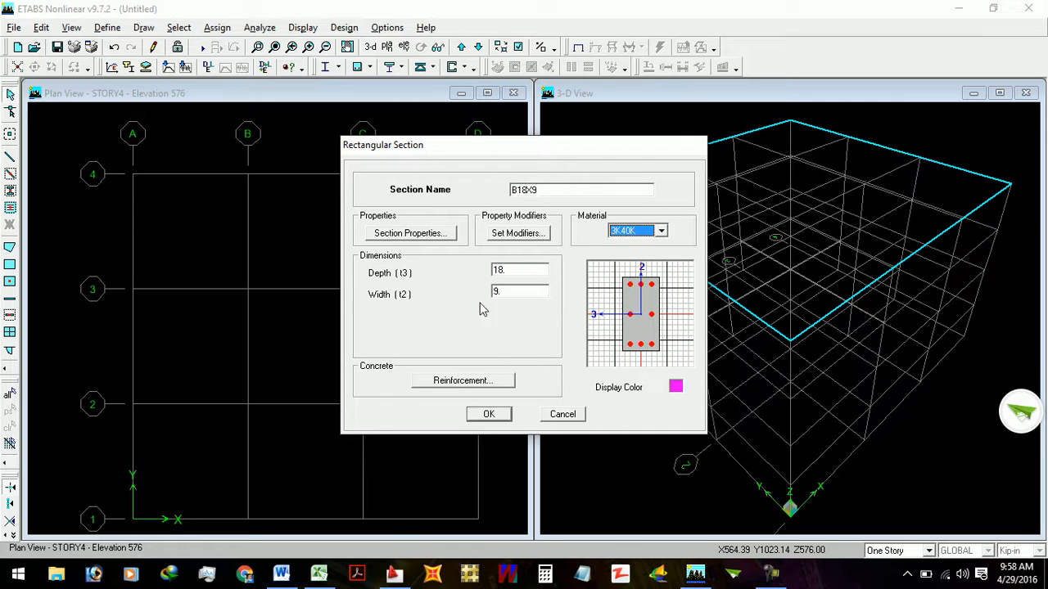
- Set the B18X9 reinforcement design type to Beam and the top cover to rebar center to 1.5+3/8+5/16
{"action": "left_click", "coordinate": [473, 381]}
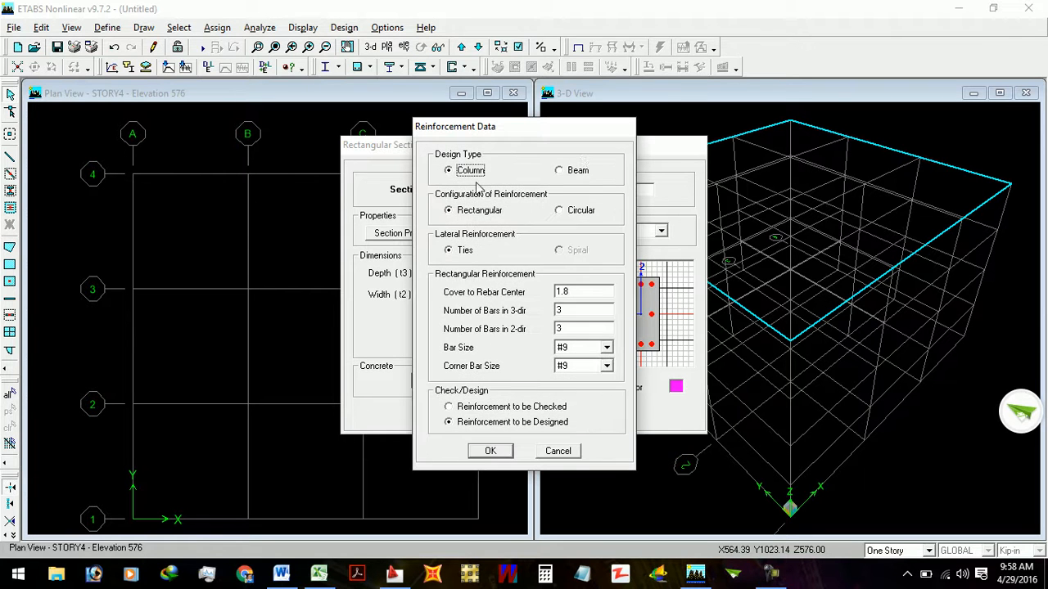
{"action": "left_click", "coordinate": [578, 171]}
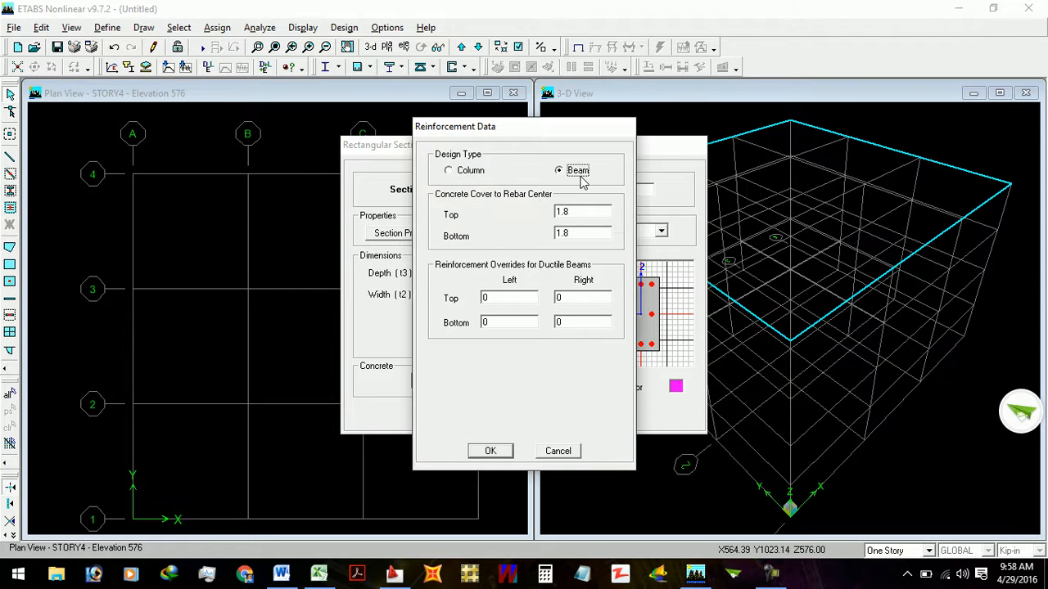
{"action": "double_click", "coordinate": [567, 215]}
{"action": "type", "text": "1.5+3/8+5/16"}
- Copy the B18X9 beam's top cover value of 2.1875 into the bottom cover, and accept the reinforcement data and section
{"action": "left_click", "coordinate": [577, 234]}
{"action": "left_click", "coordinate": [578, 211]}
{"action": "key", "text": "ctrl+c"}
{"action": "left_click", "coordinate": [578, 233]}
{"action": "key", "text": "ctrl+v"}
{"action": "left_click", "coordinate": [582, 212]}
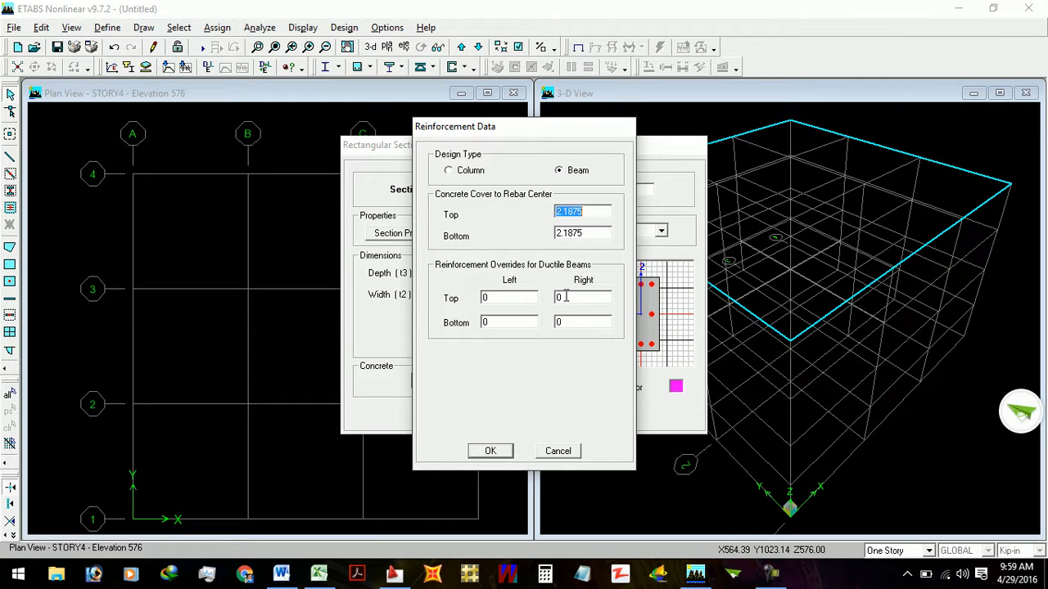
{"action": "left_click", "coordinate": [596, 232]}
{"action": "left_click", "coordinate": [596, 232]}
{"action": "left_click", "coordinate": [491, 451]}
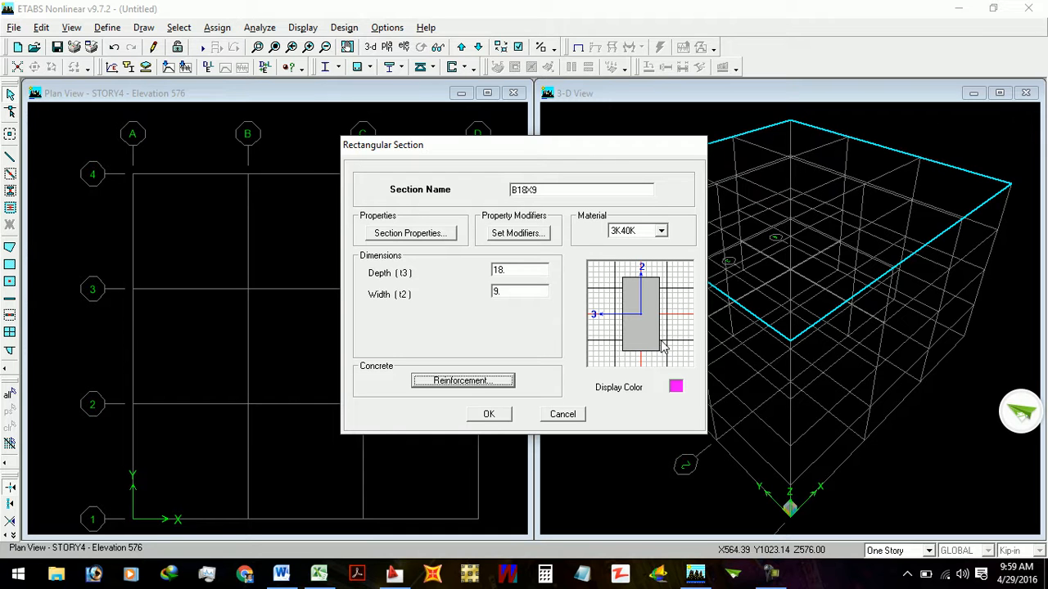
{"action": "left_click", "coordinate": [490, 416]}
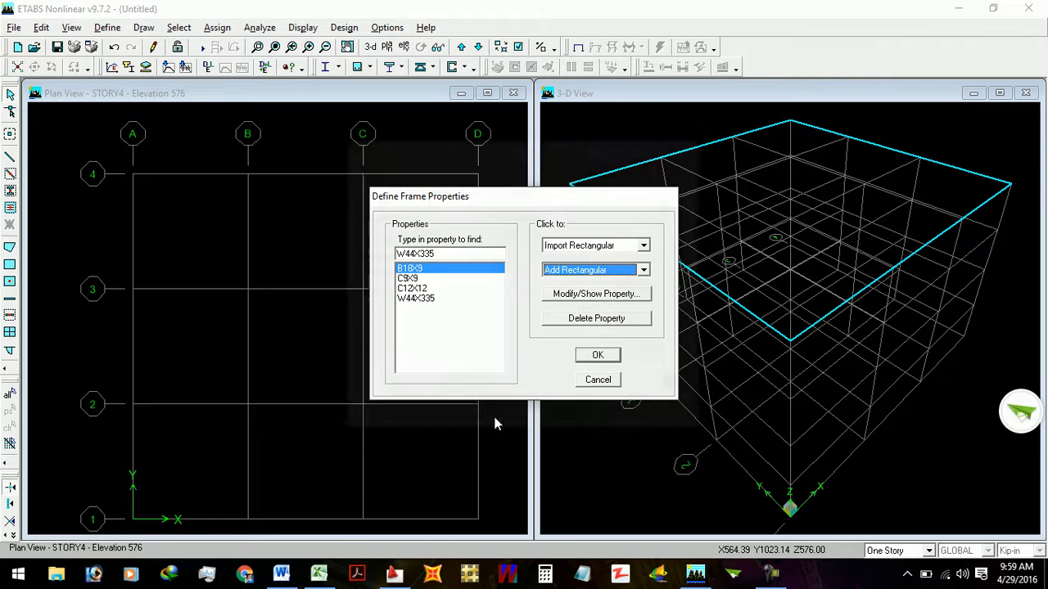
- Add a rectangular frame section named B18X12
{"action": "left_click", "coordinate": [591, 273]}
{"action": "left_click", "coordinate": [585, 295]}
{"action": "type", "text": "B18X12"}
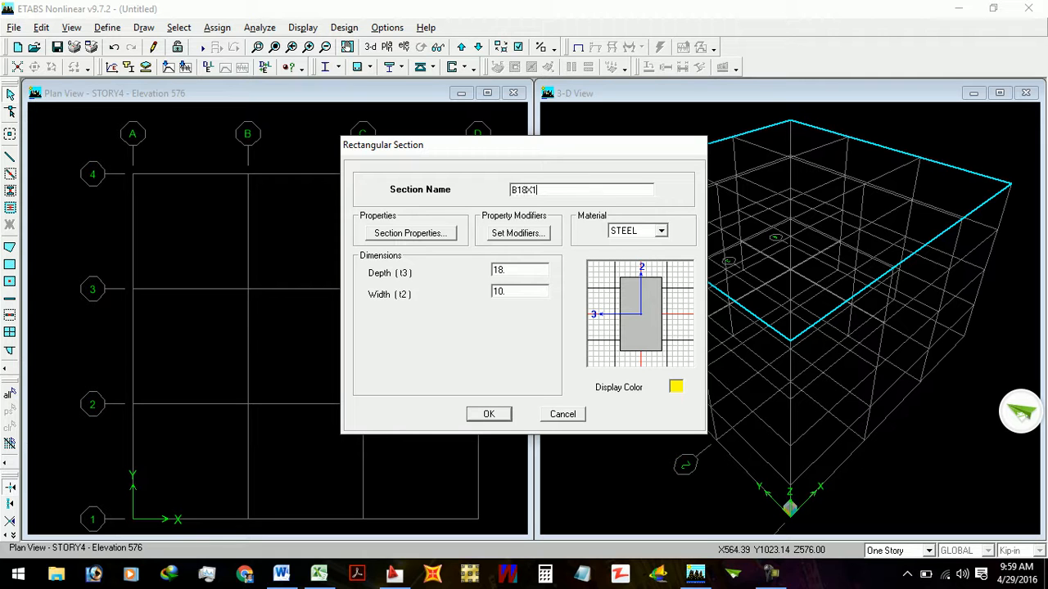
- Set the B18X12 section's width (t2) to 12 and assign it the 3K40K material
{"action": "double_click", "coordinate": [519, 271]}
{"action": "double_click", "coordinate": [531, 289]}
{"action": "type", "text": "12"}
{"action": "left_click", "coordinate": [660, 231]}
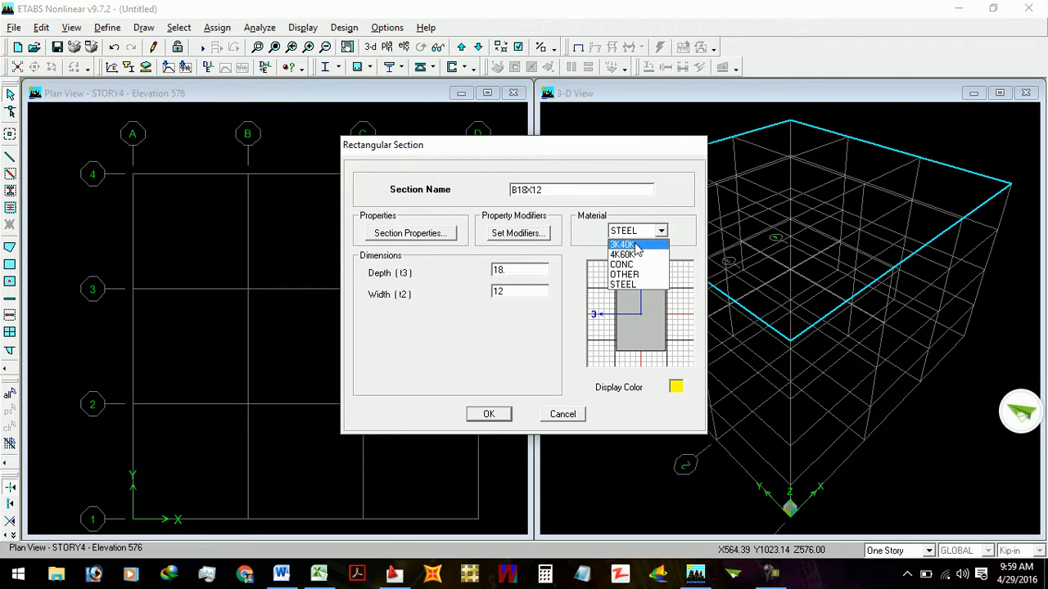
{"action": "left_click", "coordinate": [622, 245]}
- Set the B18X12 reinforcement design type to Beam and the top cover to rebar center to 1.5+3/8+5/16
{"action": "left_click", "coordinate": [462, 380]}
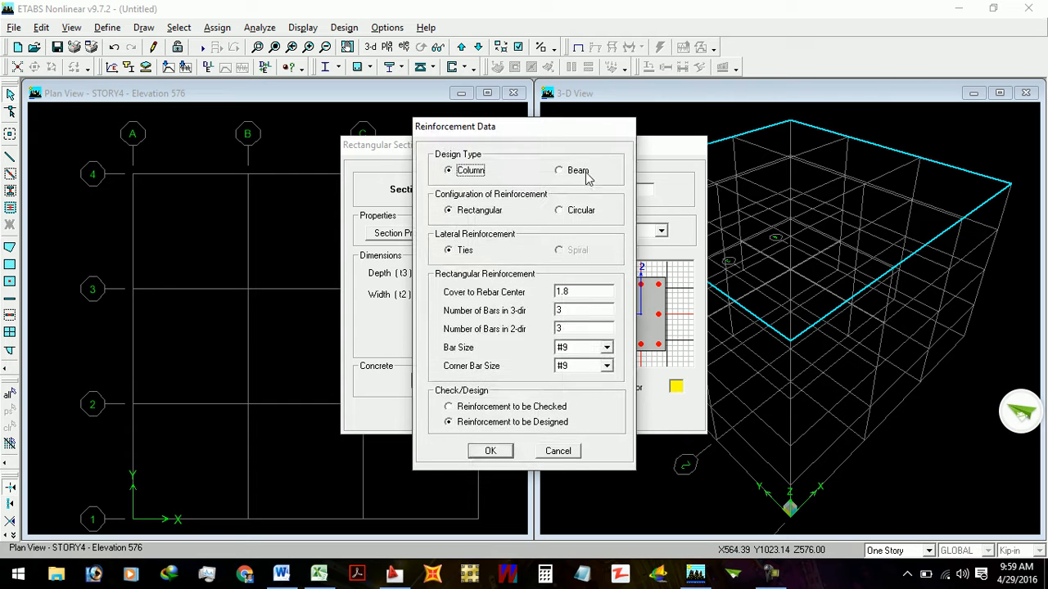
{"action": "left_click", "coordinate": [583, 172]}
{"action": "left_click", "coordinate": [583, 214]}
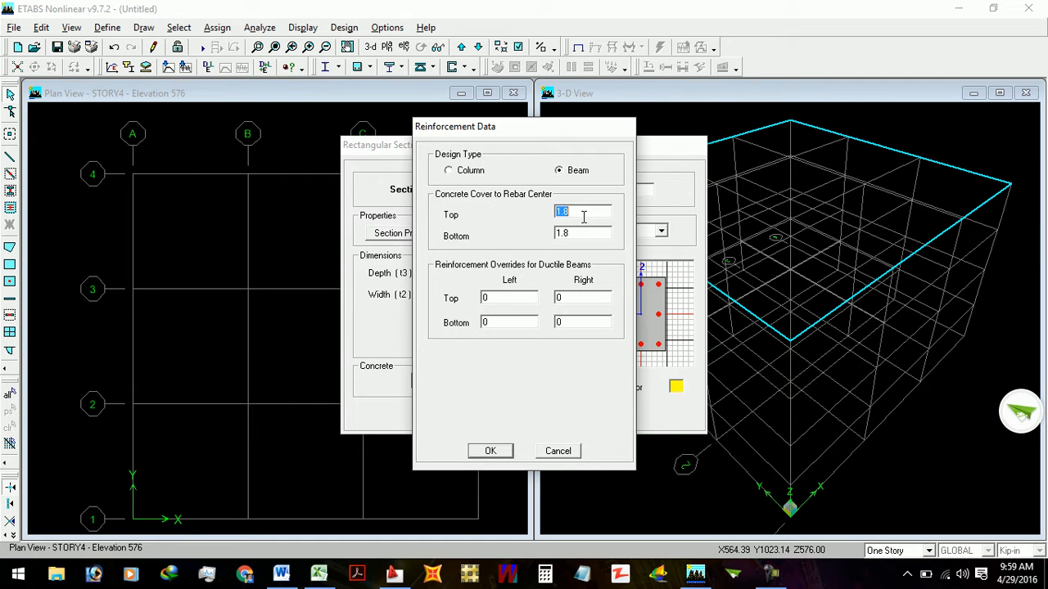
{"action": "type", "text": "1.8"}
{"action": "key", "text": "BackSpace"}
{"action": "type", "text": "5+3/8+5/16"}
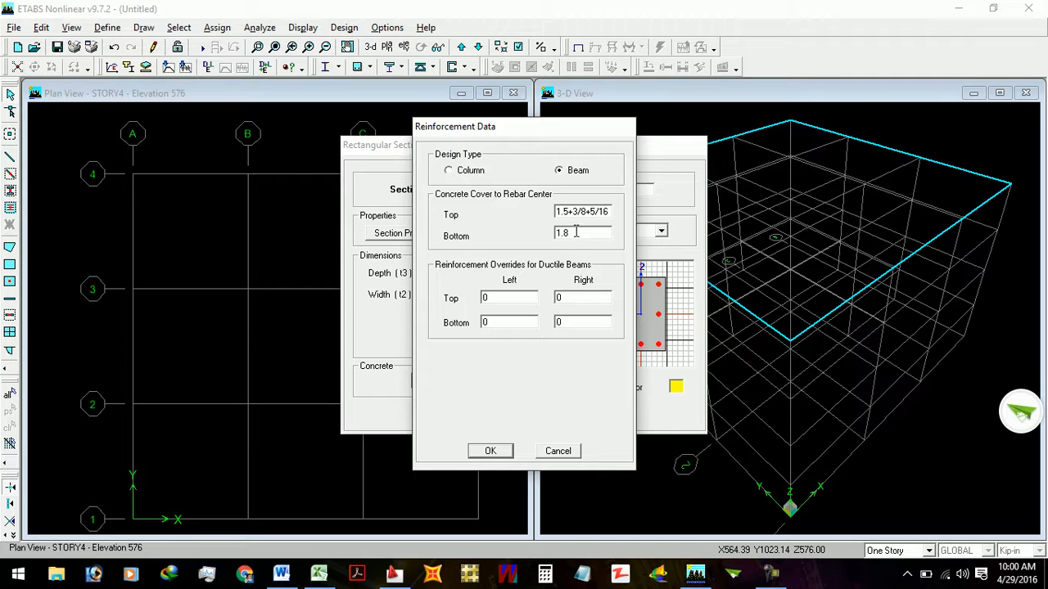
- Set the B18X12 beam's bottom cover to 2.1875, and accept the reinforcement data and the section
{"action": "key", "text": "Tab"}
{"action": "type", "text": "2.1875"}
{"action": "left_click", "coordinate": [495, 452]}
{"action": "left_click", "coordinate": [494, 413]}
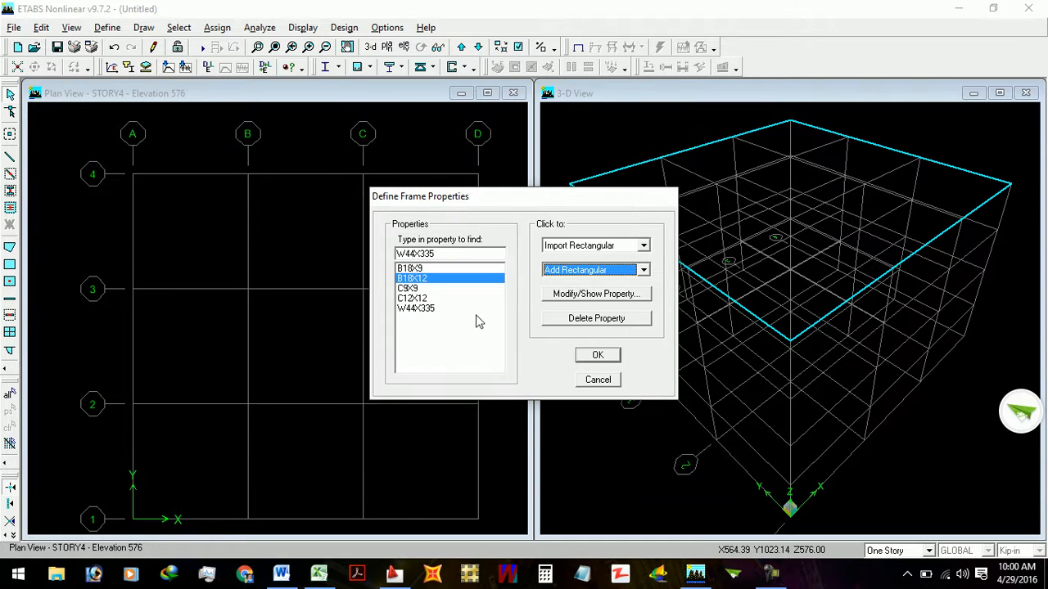
- Delete the W44X335 frame section and accept the frame properties
{"action": "left_click", "coordinate": [418, 315]}
{"action": "left_click", "coordinate": [566, 319]}
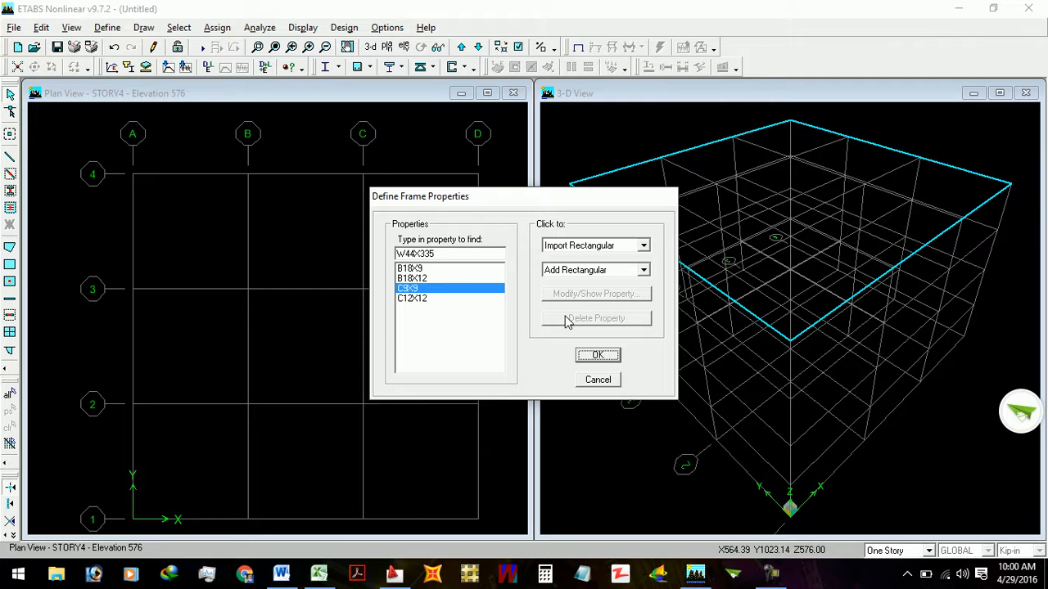
{"action": "left_click", "coordinate": [614, 355]}
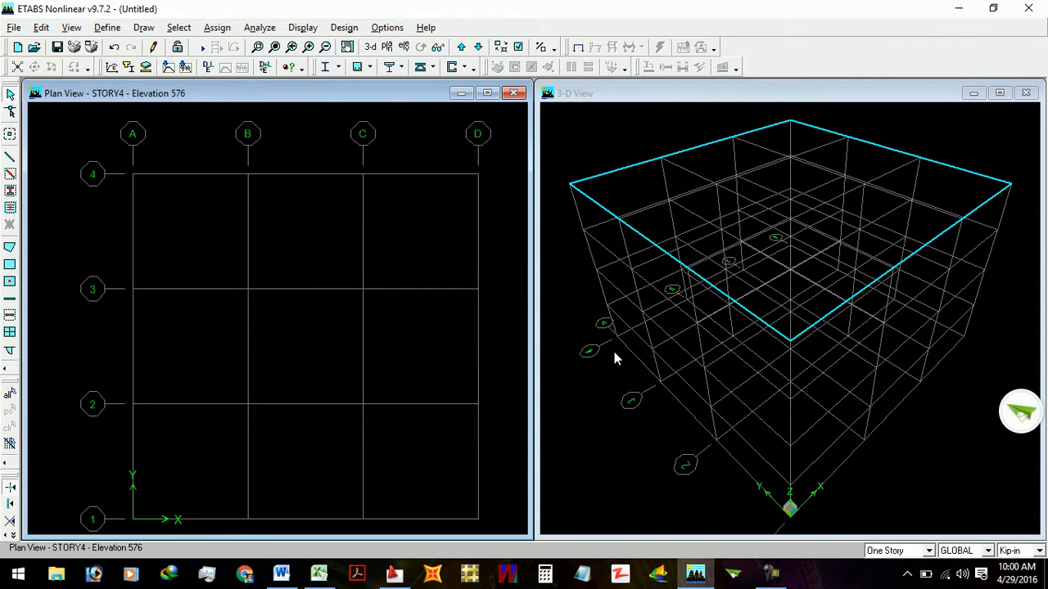
- Add a new slab section named 6IN to the wall/slab/deck sections
{"action": "left_click", "coordinate": [108, 28]}
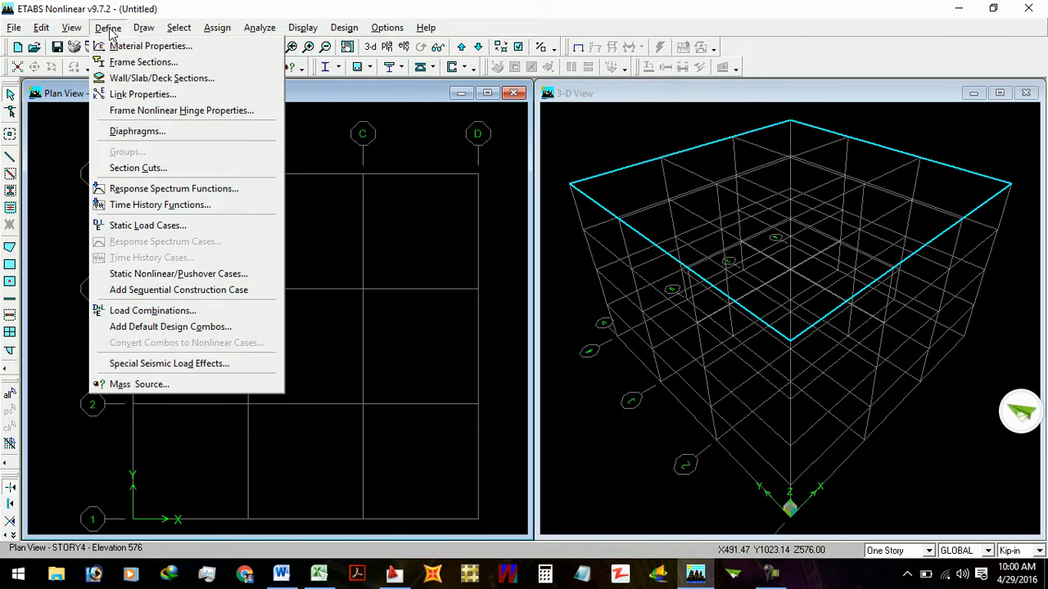
{"action": "left_click", "coordinate": [139, 79]}
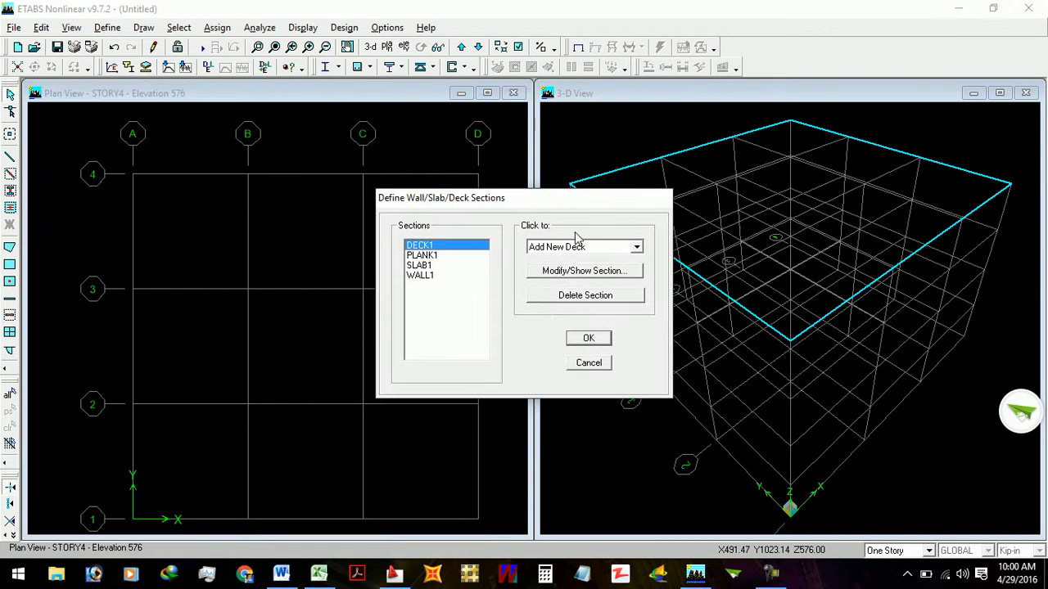
{"action": "left_click", "coordinate": [592, 247]}
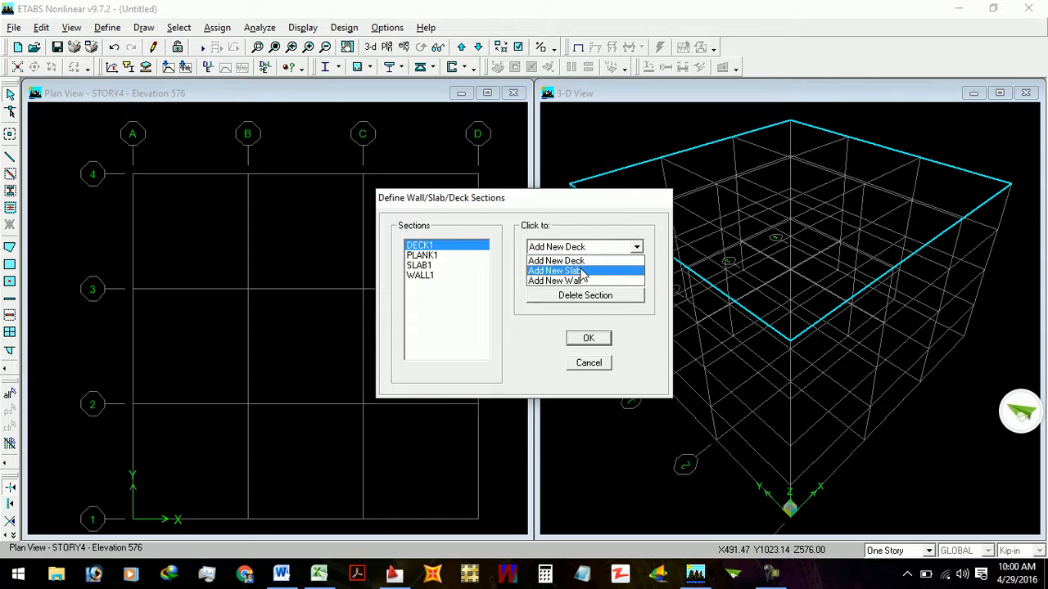
{"action": "left_click", "coordinate": [582, 271]}
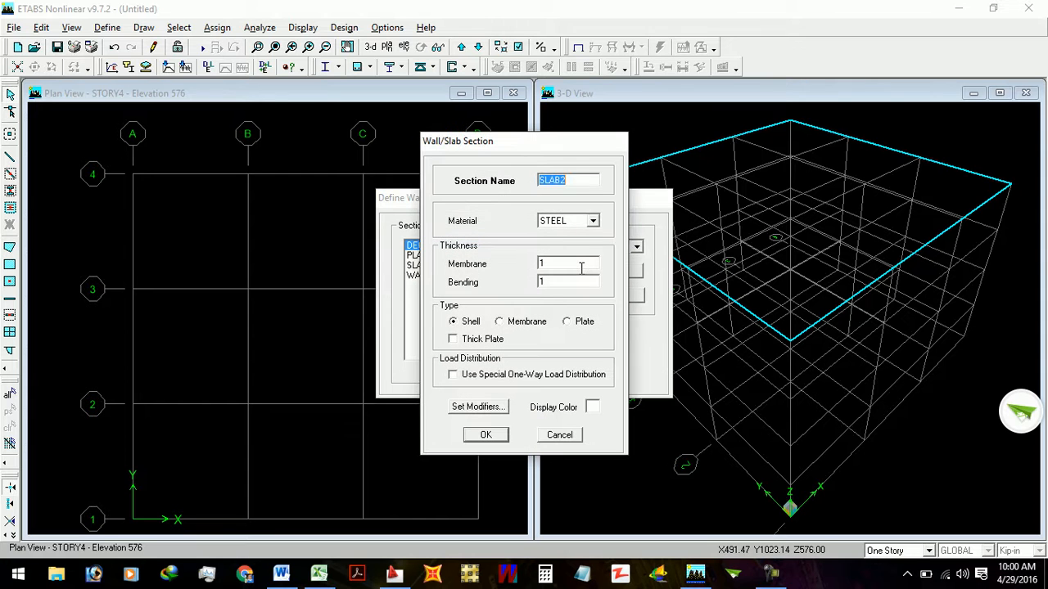
{"action": "left_click", "coordinate": [571, 223]}
{"action": "left_click", "coordinate": [573, 228]}
{"action": "double_click", "coordinate": [571, 181]}
{"action": "type", "text": "6IBN"}
{"action": "key", "text": "BackSpace"}
{"action": "key", "text": "BackSpace"}
{"action": "type", "text": "N"}
- Define the 6IN slab as a Shell of 3K40K material with membrane and bending thickness 6, and accept the section
{"action": "left_click", "coordinate": [576, 222]}
{"action": "left_click", "coordinate": [564, 235]}
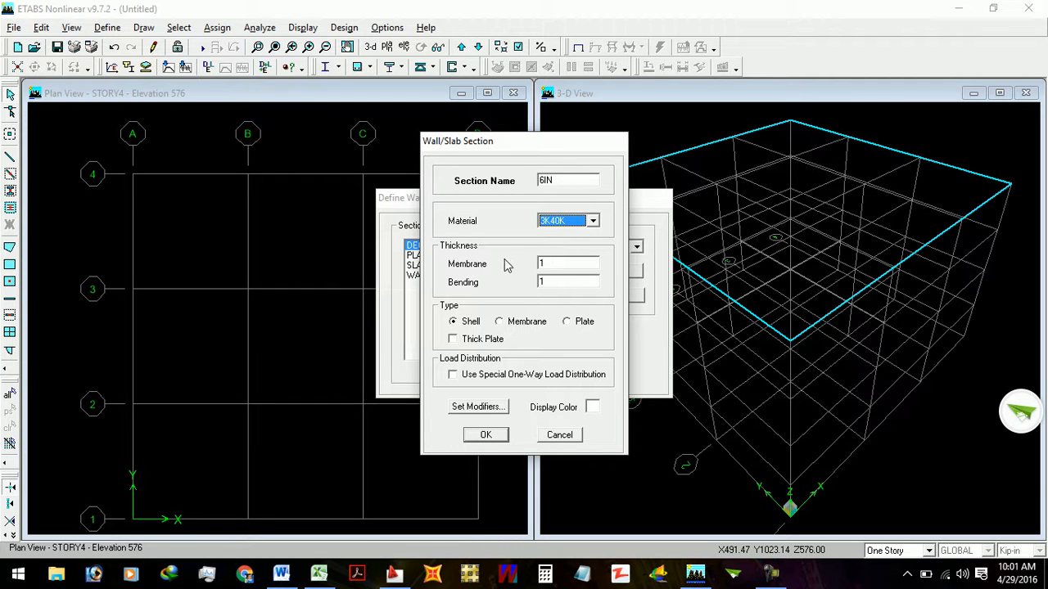
{"action": "double_click", "coordinate": [547, 264]}
{"action": "type", "text": "6in"}
{"action": "left_click", "coordinate": [552, 281]}
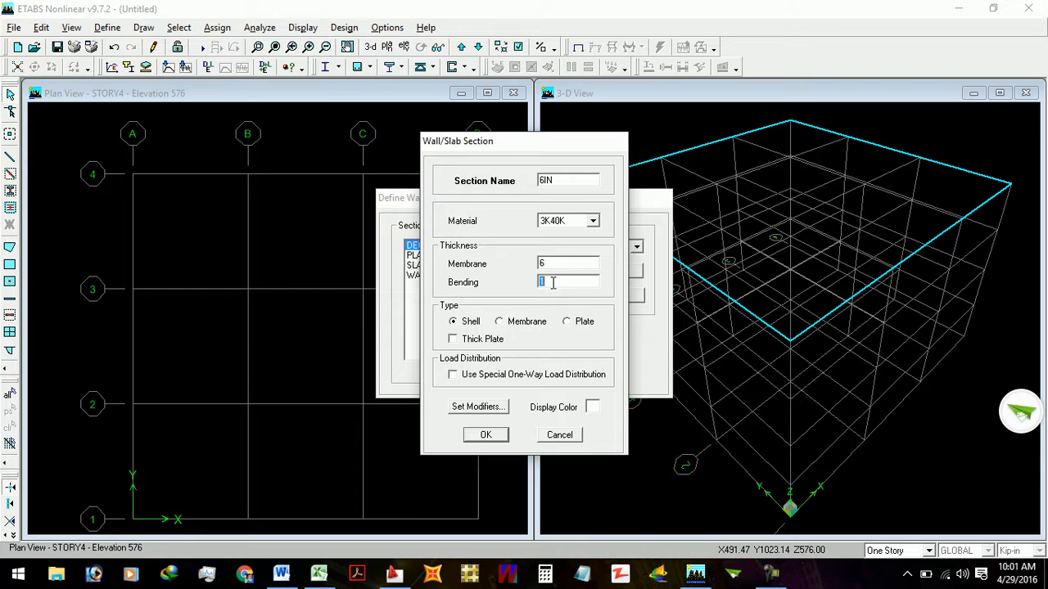
{"action": "type", "text": "6"}
{"action": "left_click", "coordinate": [464, 324]}
{"action": "left_click", "coordinate": [491, 434]}
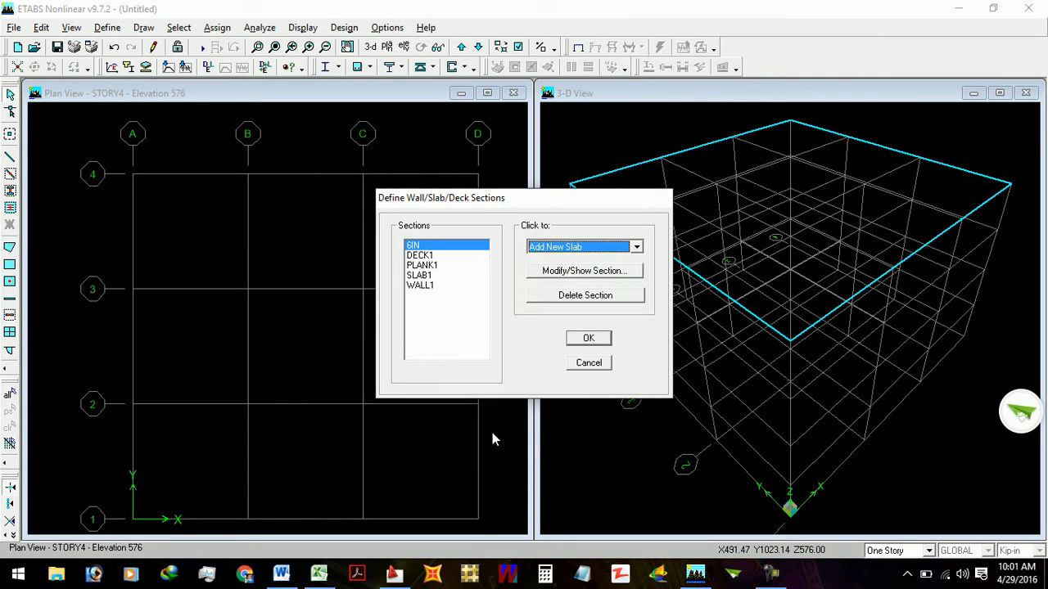
- Delete the DECK1, PLANK1, SLAB1 and WALL1 sections, and accept the wall/slab/deck section definitions
{"action": "left_click", "coordinate": [427, 253]}
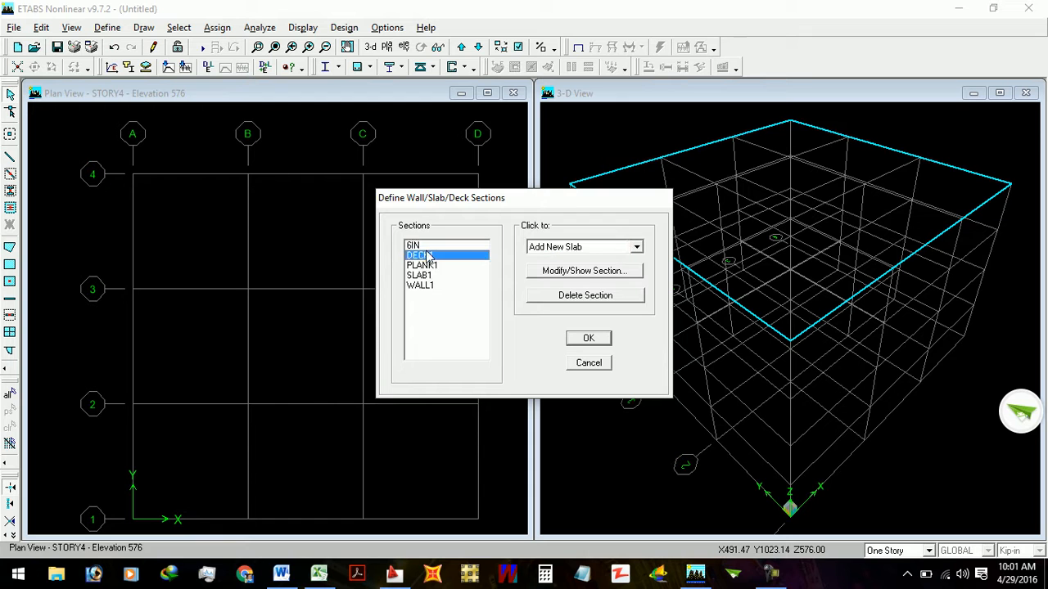
{"action": "key", "text": "Down"}
{"action": "key", "text": "Down"}
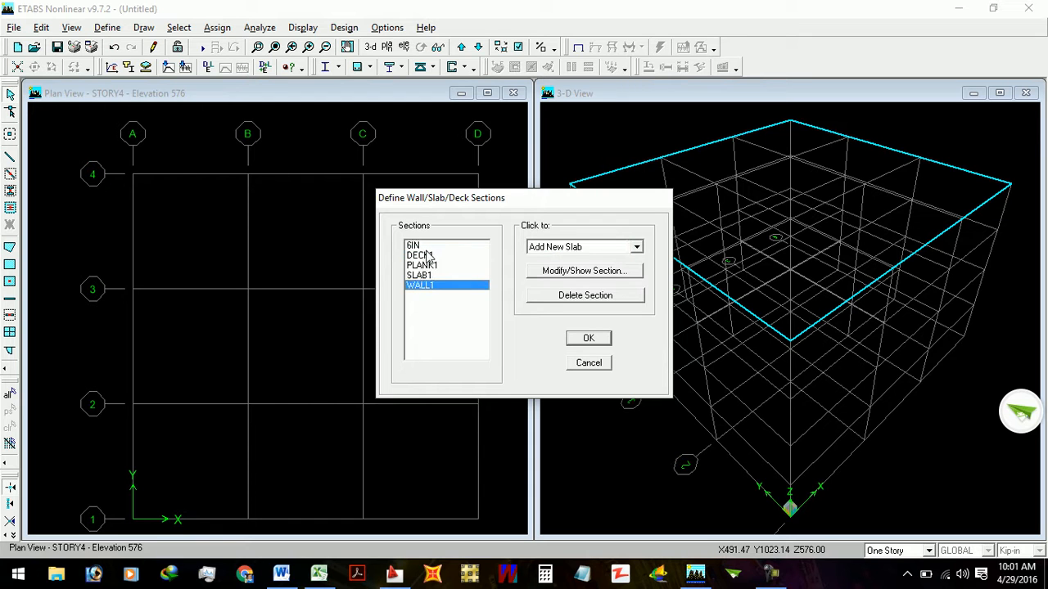
{"action": "left_click", "coordinate": [559, 298]}
{"action": "left_click", "coordinate": [558, 298]}
{"action": "left_click", "coordinate": [559, 298]}
{"action": "left_click", "coordinate": [558, 298]}
{"action": "left_click", "coordinate": [590, 340]}
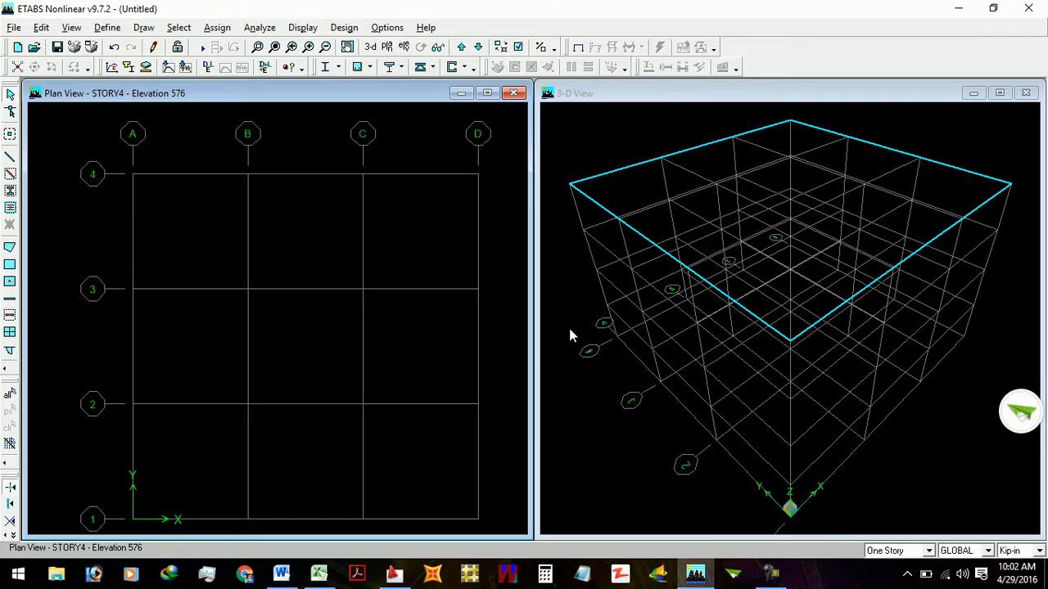
{"action": "left_click", "coordinate": [39, 27]}
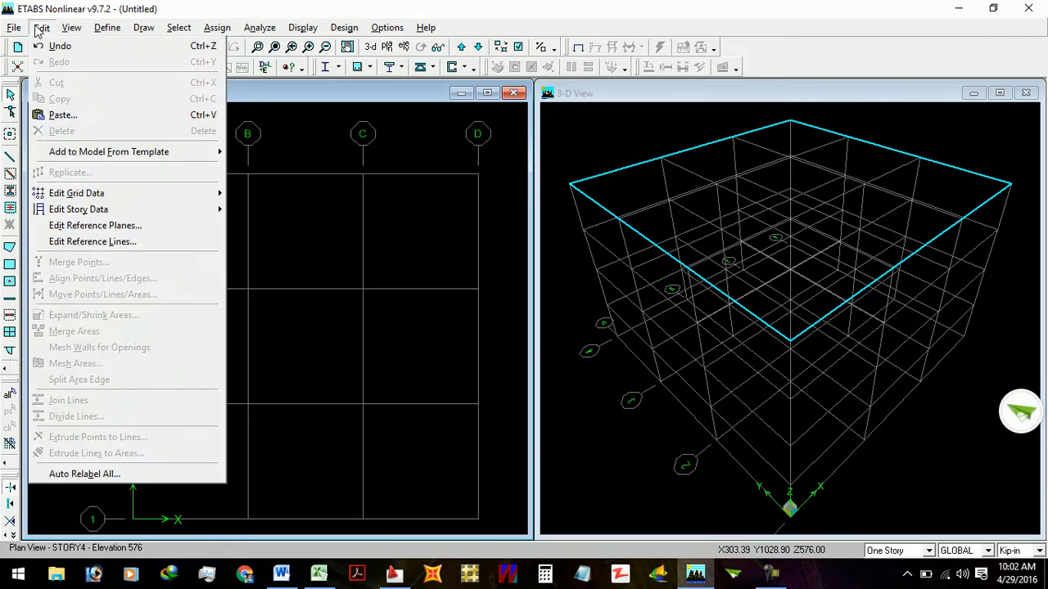
{"action": "mouse_move", "coordinate": [102, 31]}
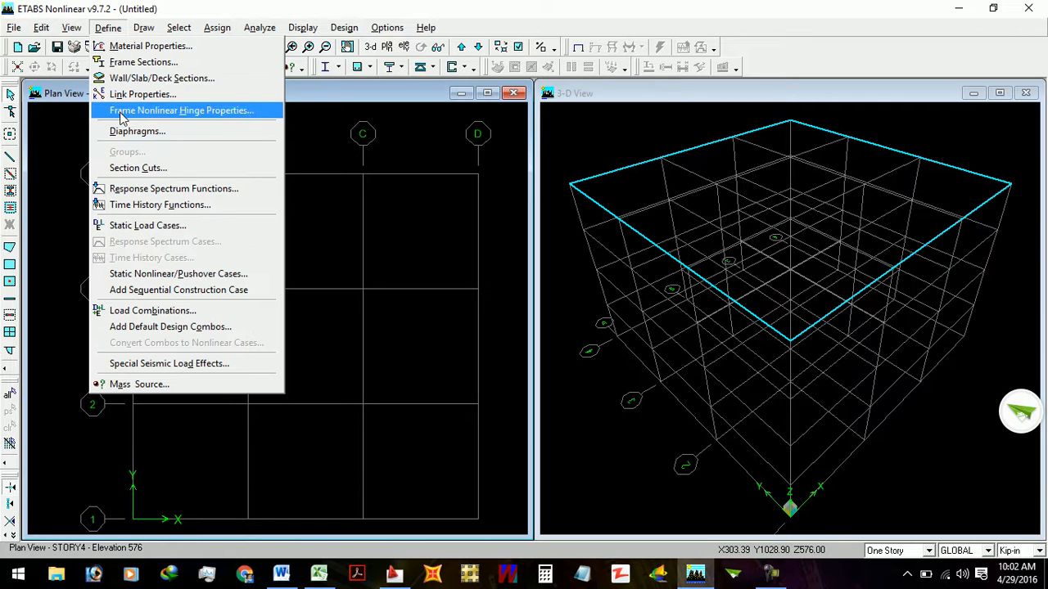
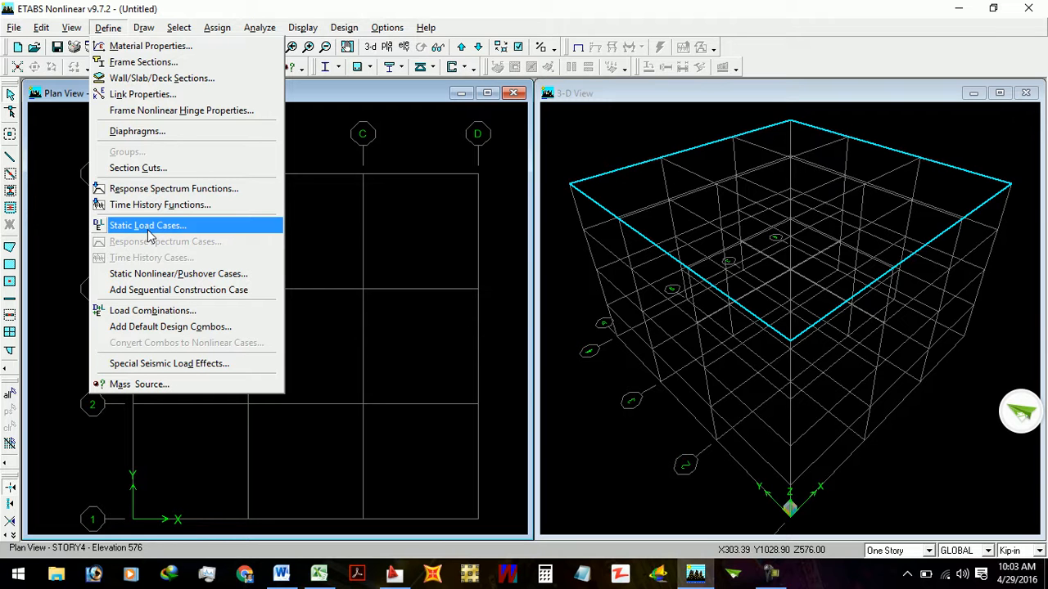
- Open the static load case definitions and examine the type and self-weight multiplier of the DEAD and LIVE cases
{"action": "left_click", "coordinate": [147, 226]}
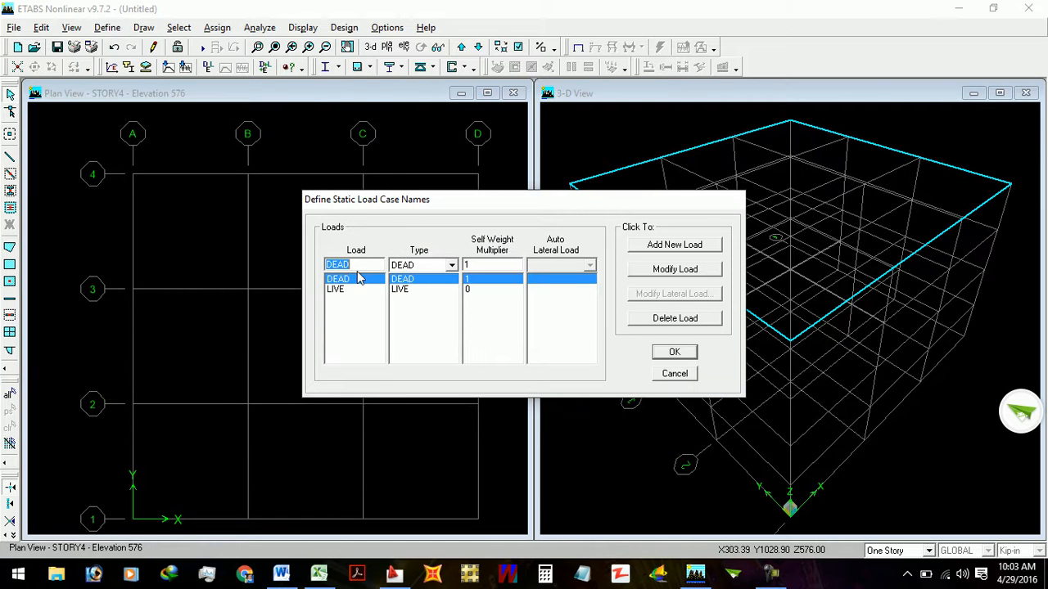
{"action": "left_click", "coordinate": [377, 290]}
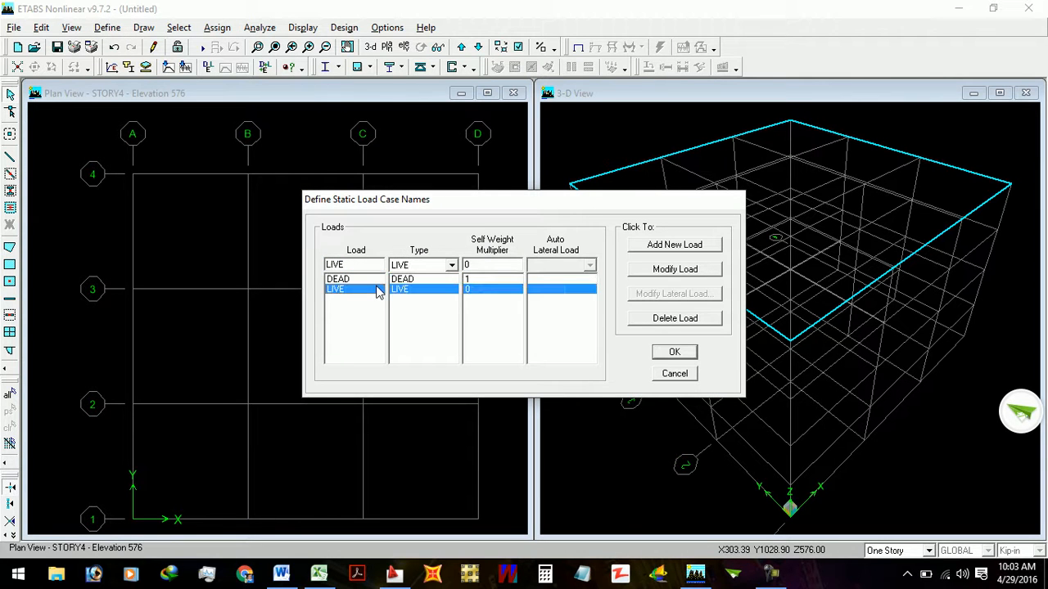
{"action": "left_click", "coordinate": [370, 279]}
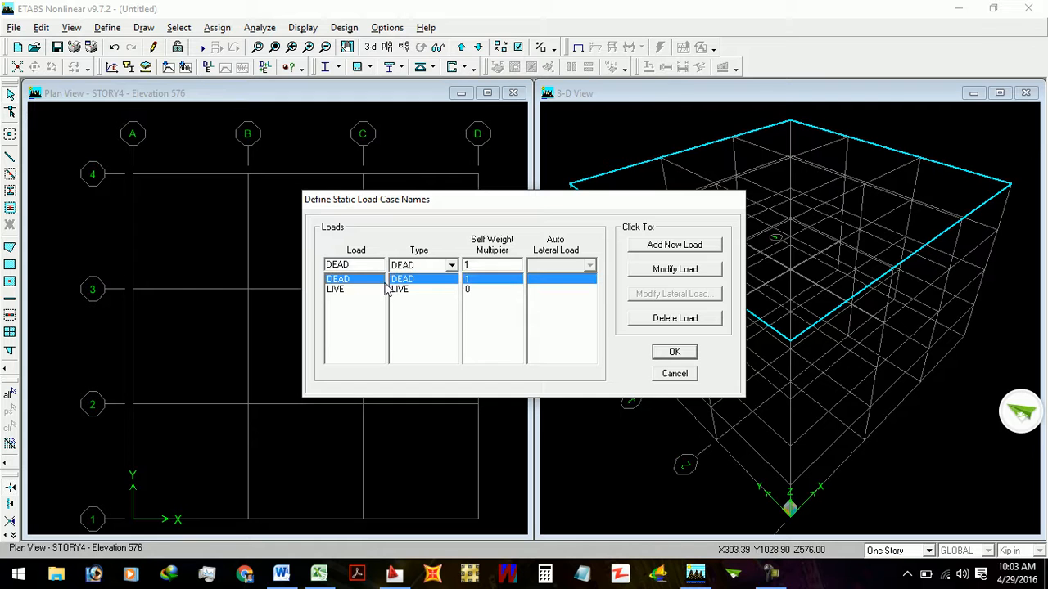
{"action": "double_click", "coordinate": [353, 265]}
{"action": "left_click", "coordinate": [475, 283]}
{"action": "double_click", "coordinate": [484, 265]}
{"action": "type", "text": "1"}
{"action": "left_click", "coordinate": [470, 291]}
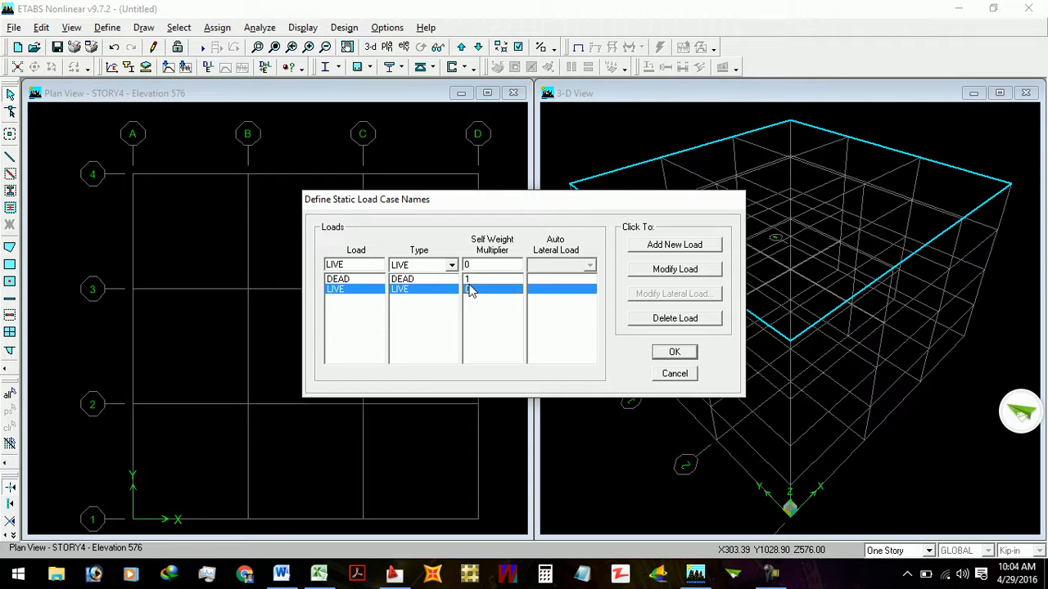
{"action": "left_click", "coordinate": [472, 281]}
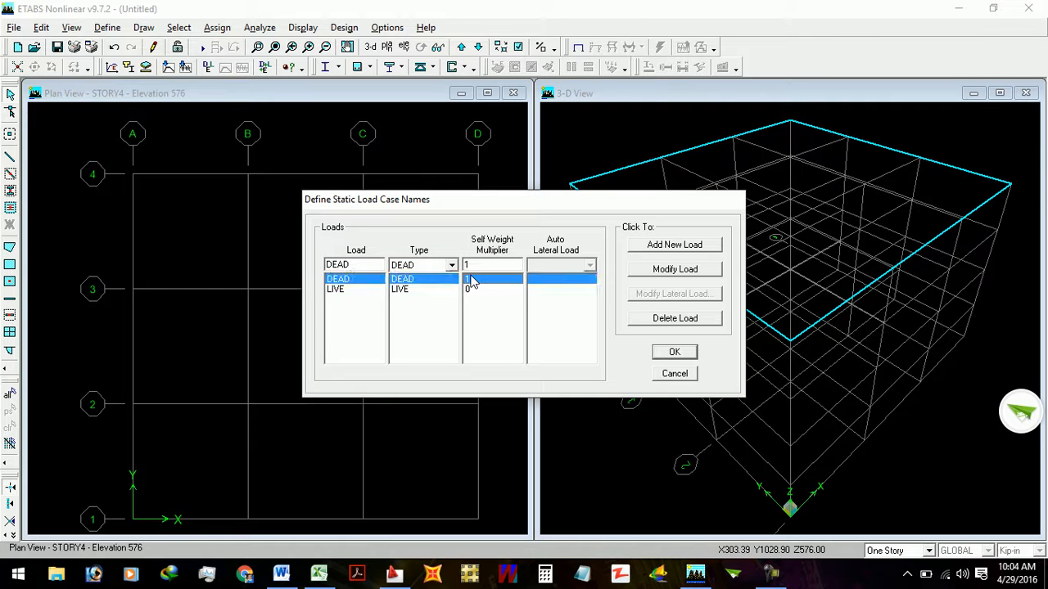
{"action": "left_click", "coordinate": [468, 291]}
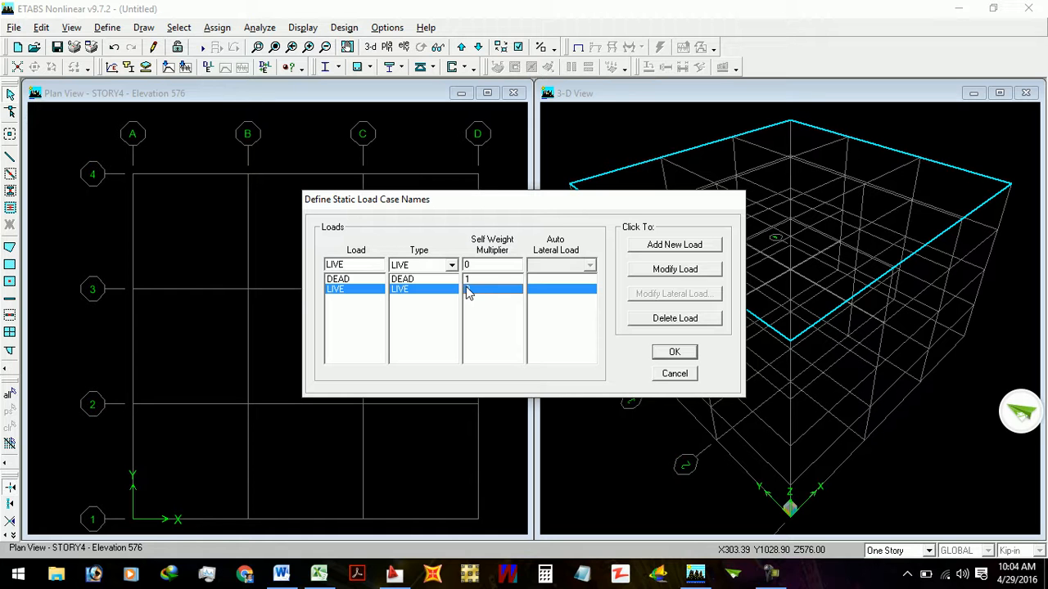
{"action": "left_click", "coordinate": [469, 280]}
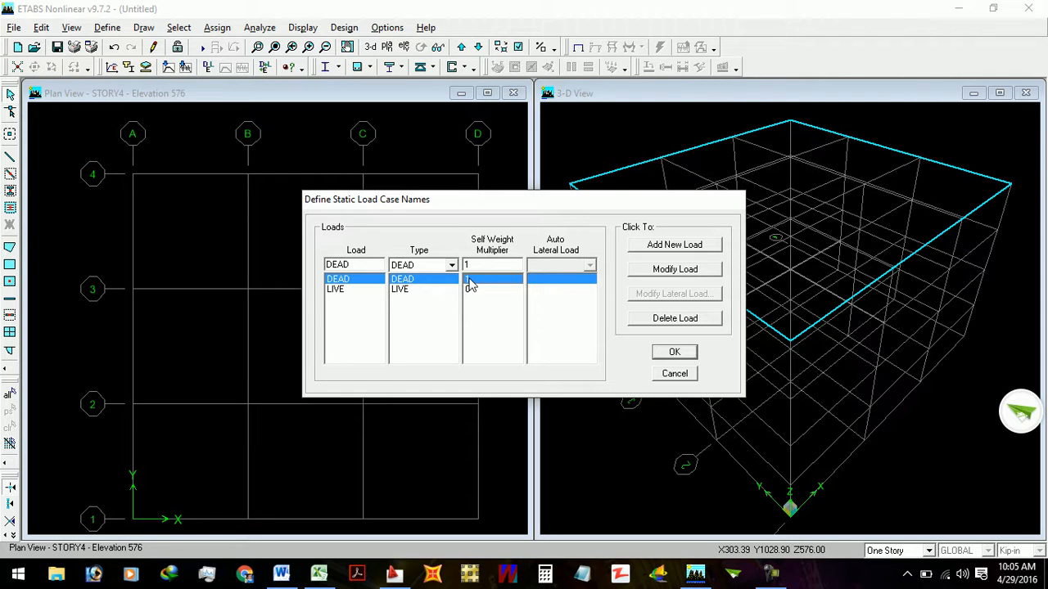
{"action": "left_click", "coordinate": [471, 291]}
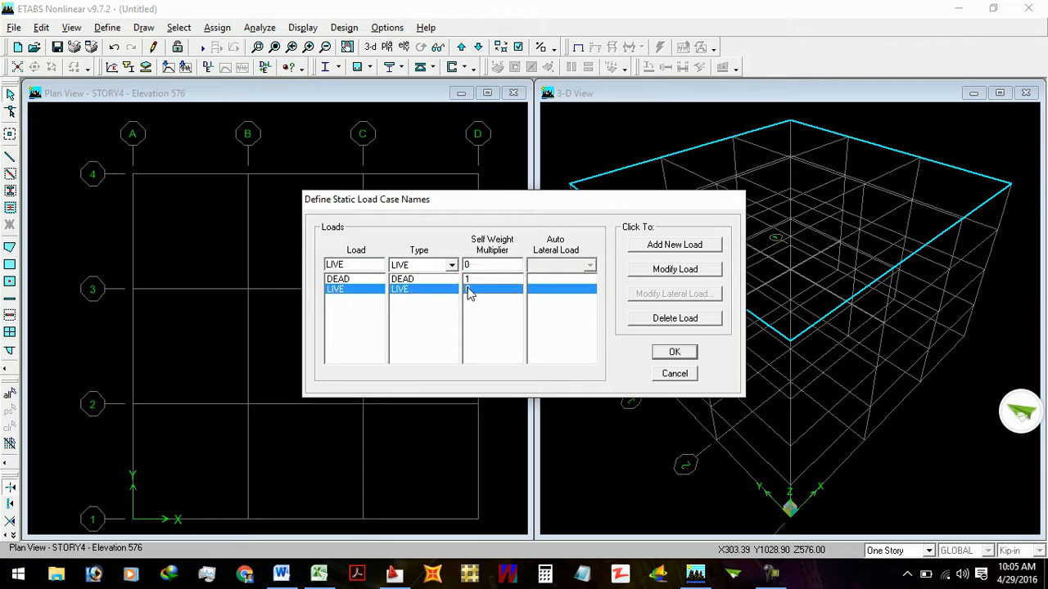
{"action": "left_click", "coordinate": [432, 267]}
{"action": "left_click", "coordinate": [434, 272]}
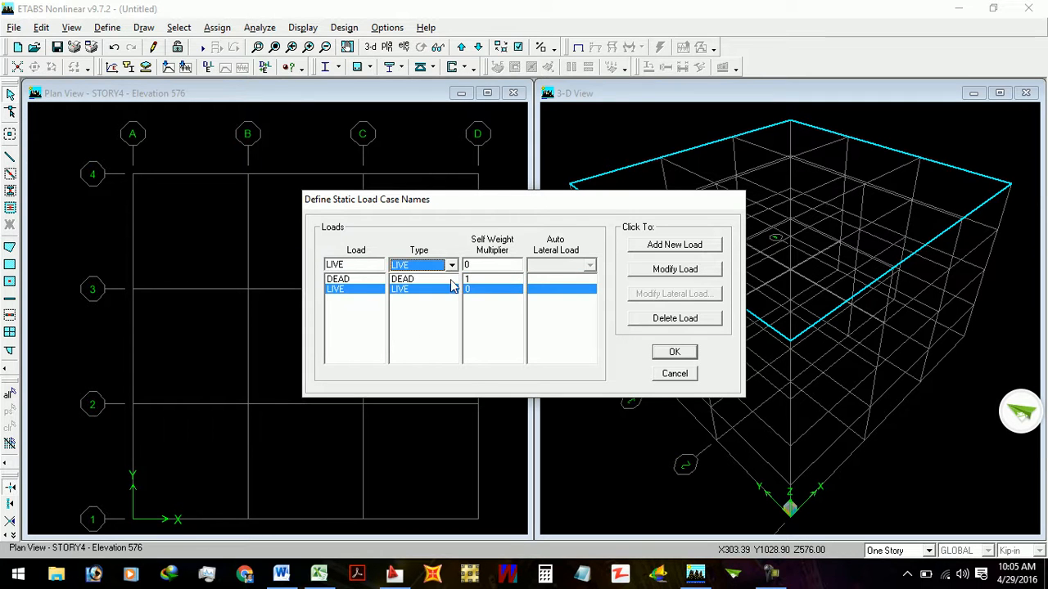
- Add a static load case named SDL of type SUPER DEAD with self-weight multiplier 0, and accept the load case definitions
{"action": "left_click", "coordinate": [475, 293]}
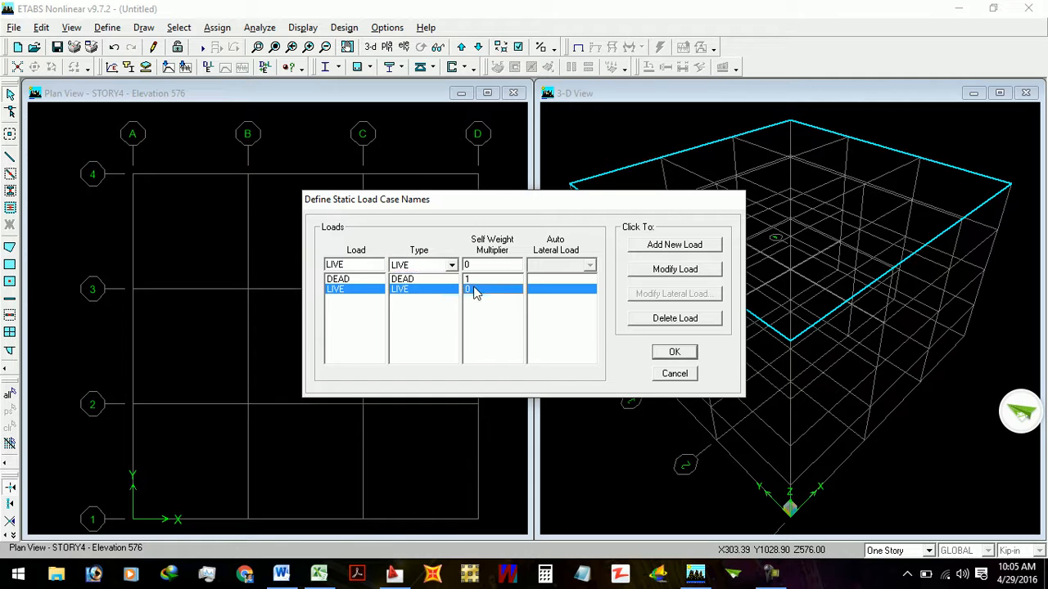
{"action": "double_click", "coordinate": [366, 263]}
{"action": "type", "text": "SDL"}
{"action": "left_click", "coordinate": [426, 266]}
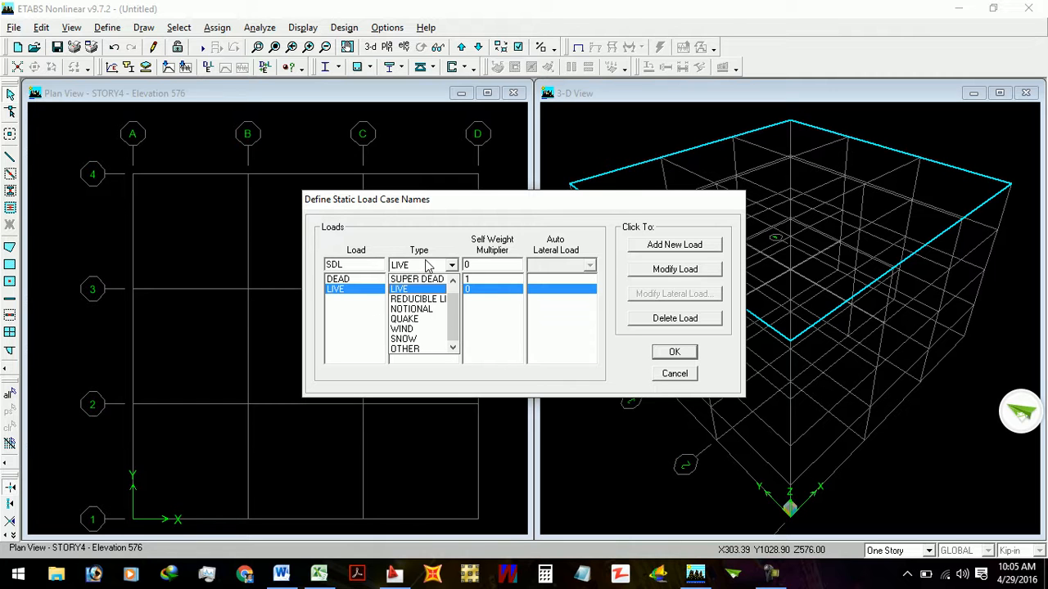
{"action": "left_click", "coordinate": [426, 281]}
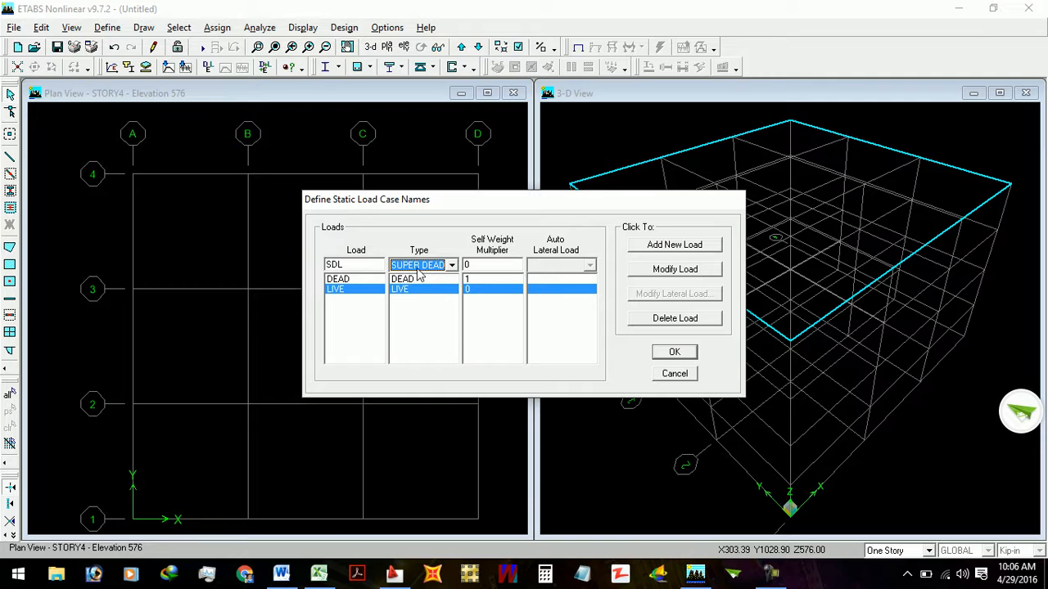
{"action": "left_click", "coordinate": [419, 268]}
{"action": "left_click", "coordinate": [419, 272]}
{"action": "key", "text": "Tab"}
{"action": "left_click", "coordinate": [671, 245]}
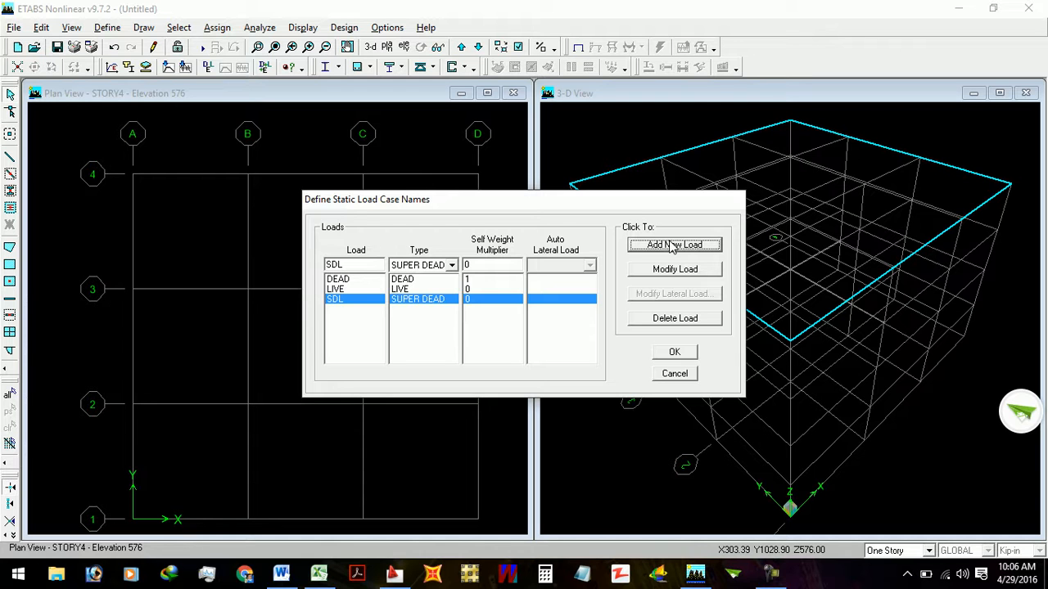
{"action": "left_click", "coordinate": [683, 355]}
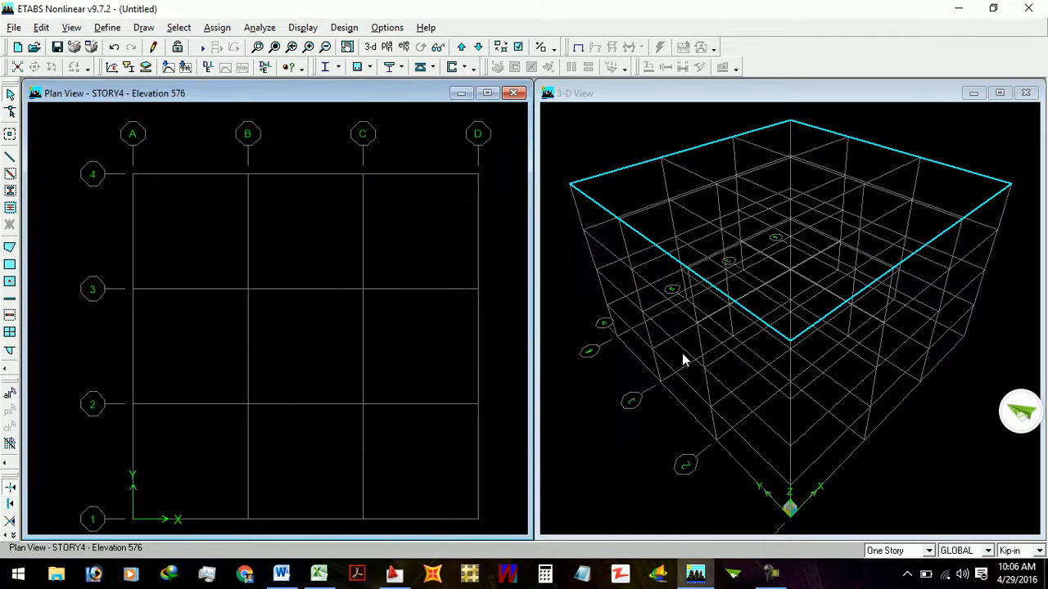
{"action": "left_click", "coordinate": [769, 573]}
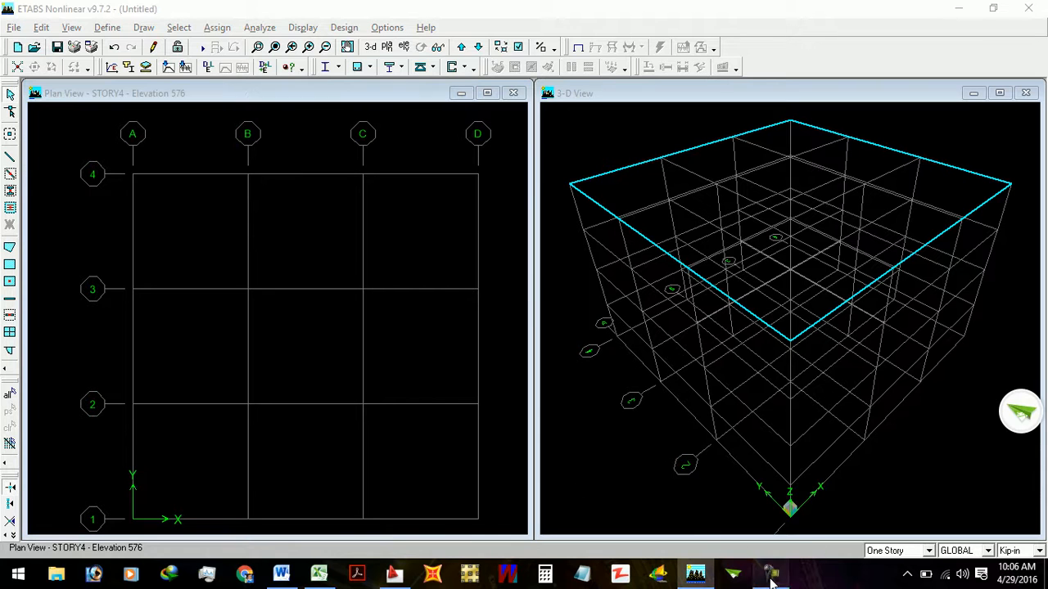